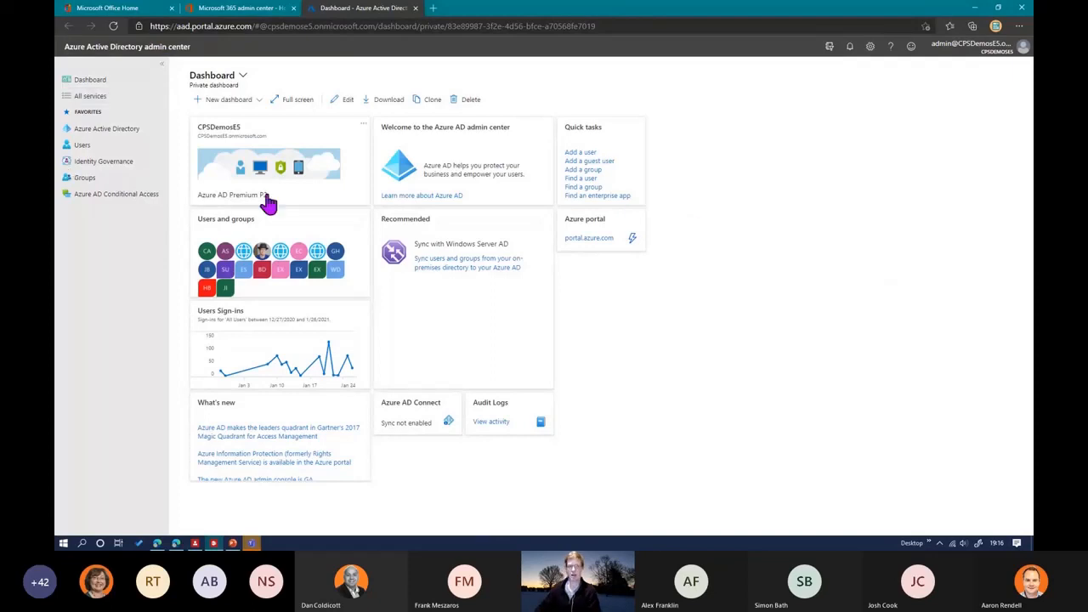
Step: Open the PMO catalog from the entitlement management catalogs in Identity Governance
click(105, 166)
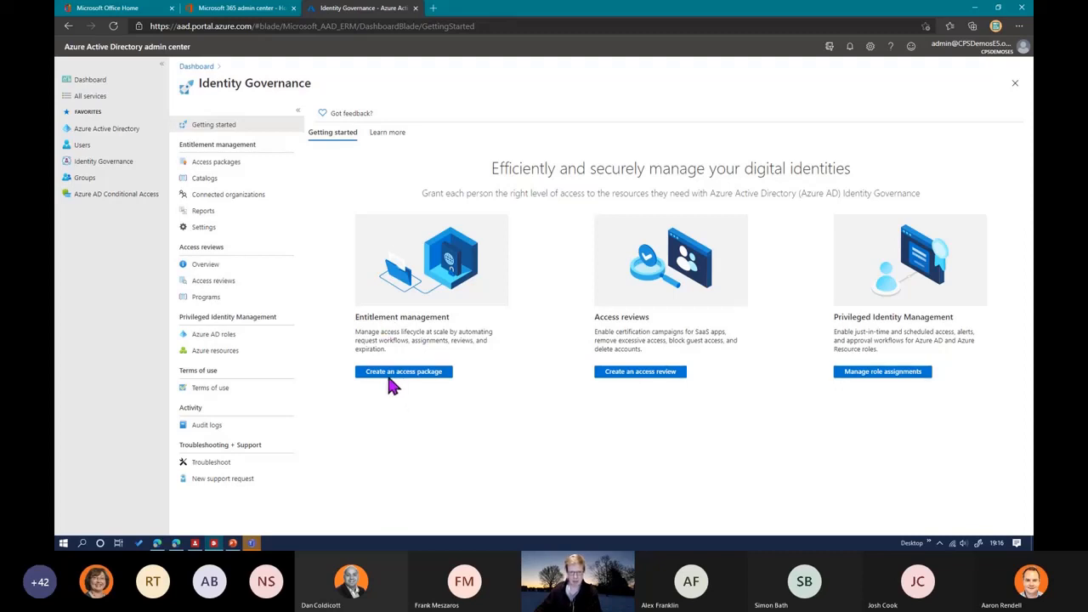
click(204, 181)
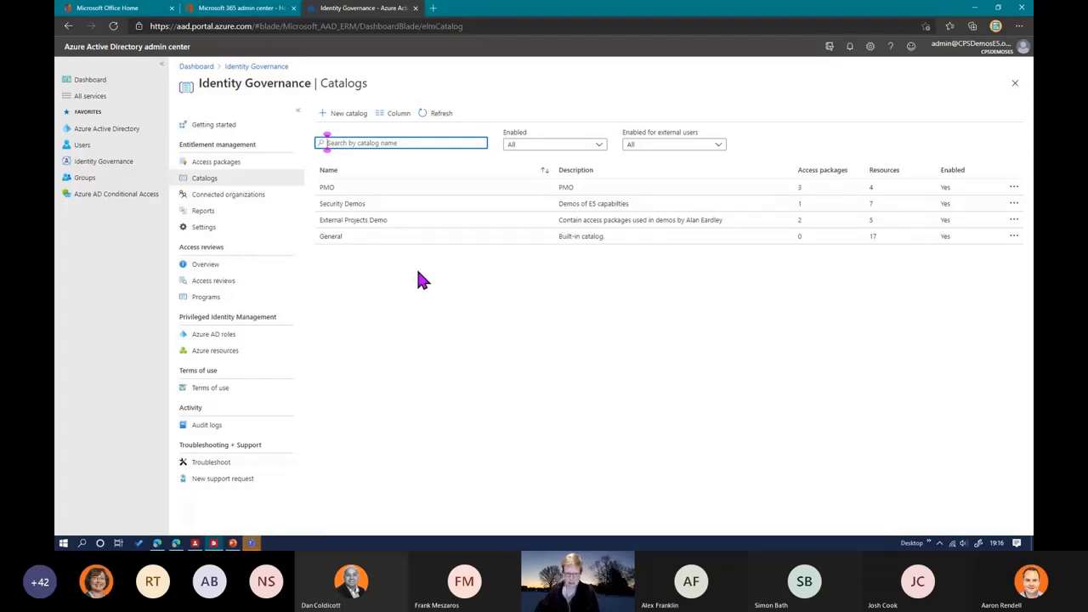
click(326, 191)
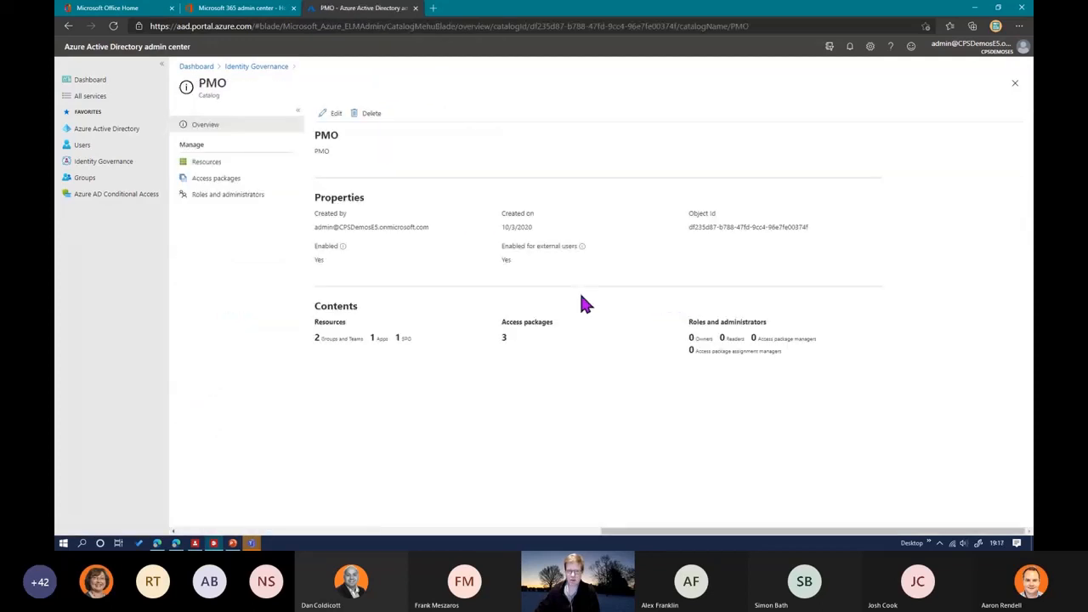
Step: Review the PMO catalog's resources, access packages, and roles and administrators
click(206, 162)
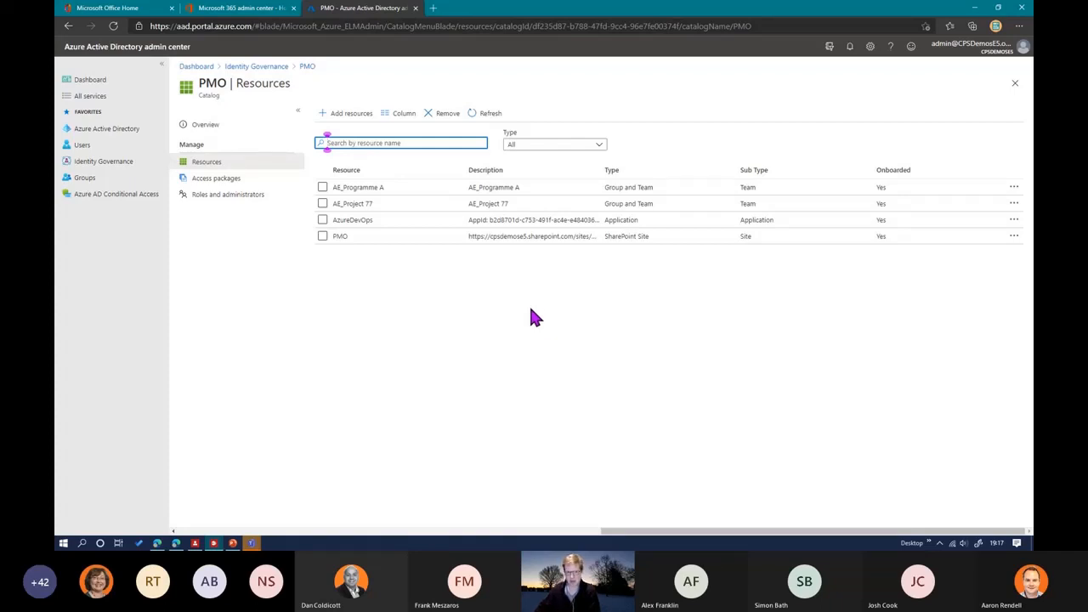
click(215, 180)
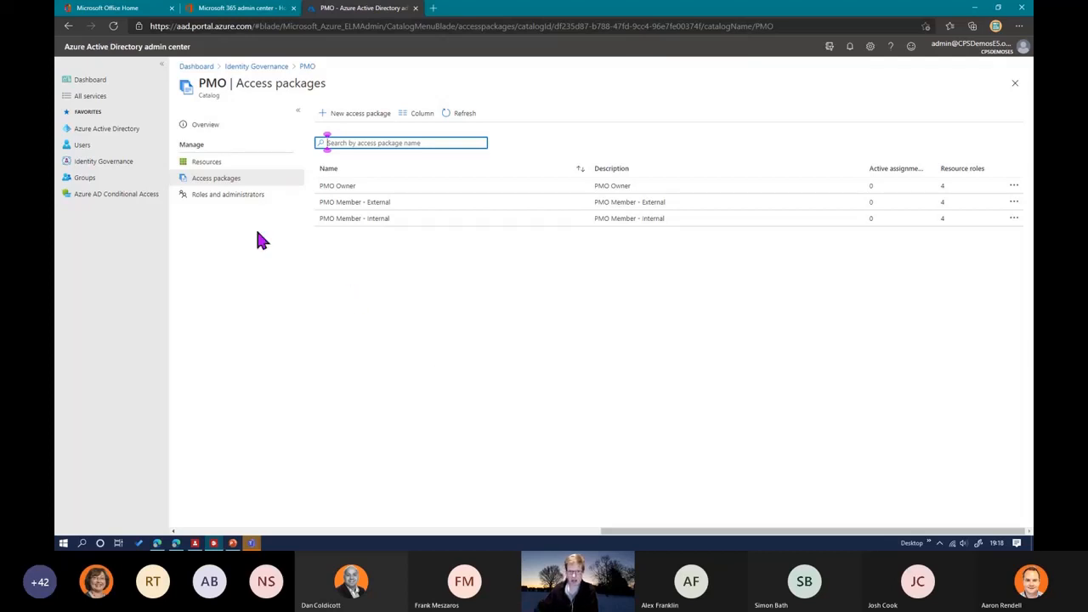
click(228, 202)
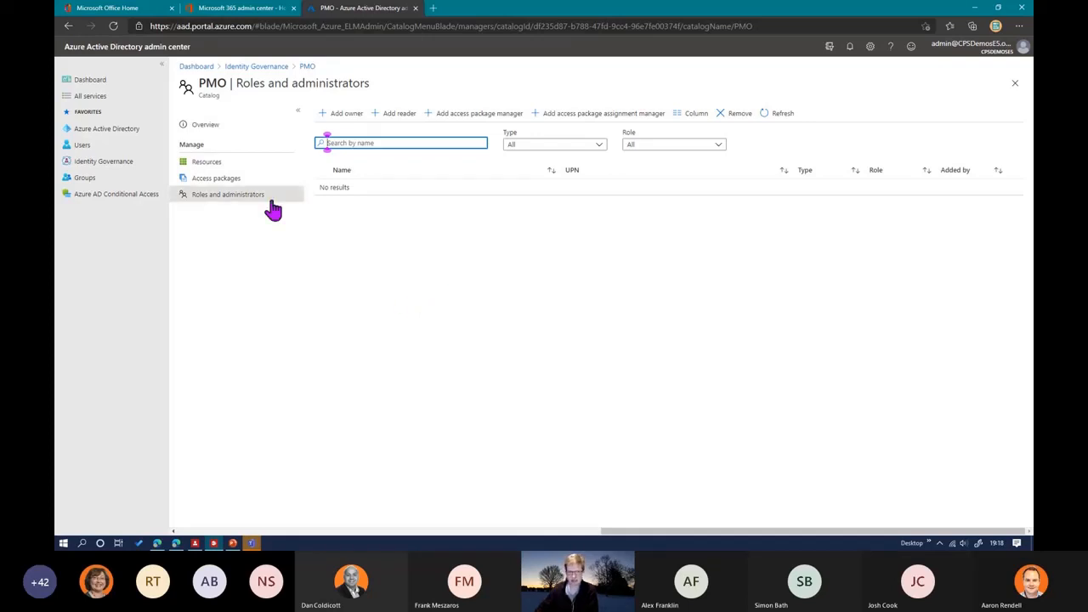
Step: Start a new access package in the PMO catalog with name and description Demo, and proceed to its resource roles
click(216, 182)
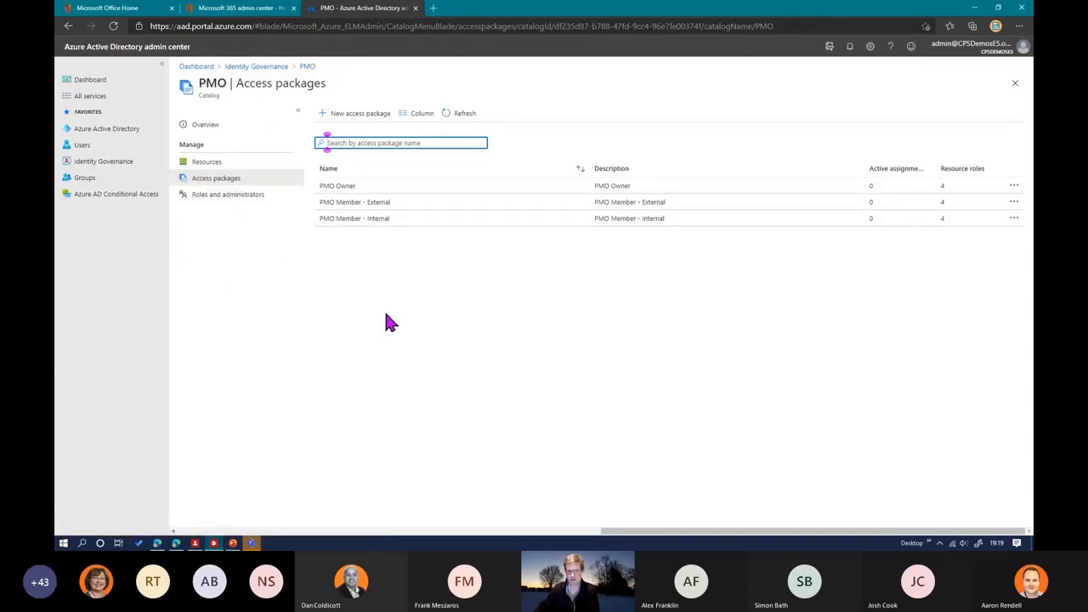
click(345, 118)
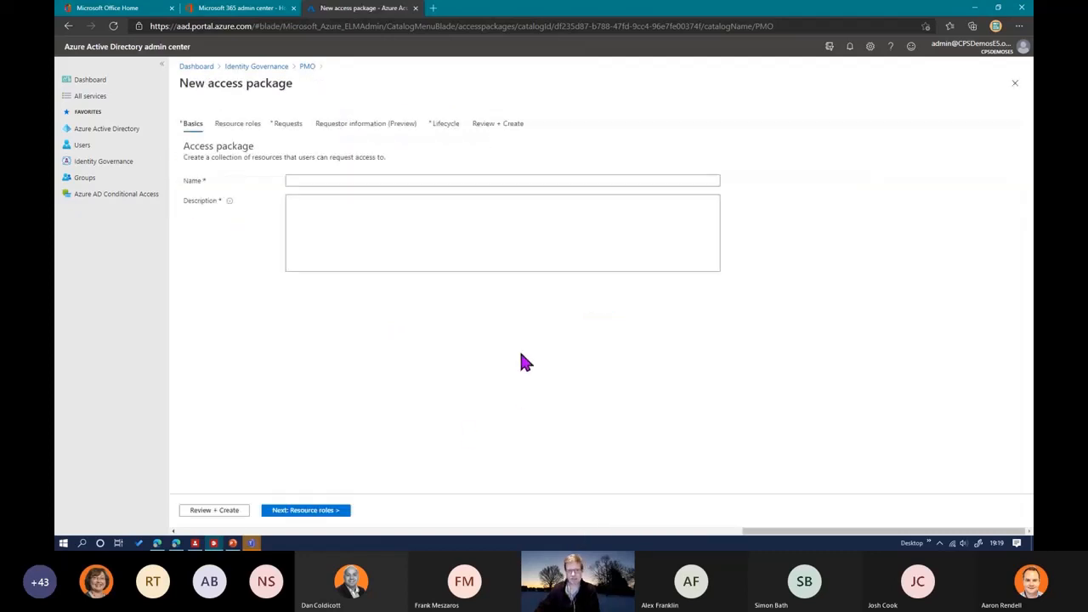
click(289, 180)
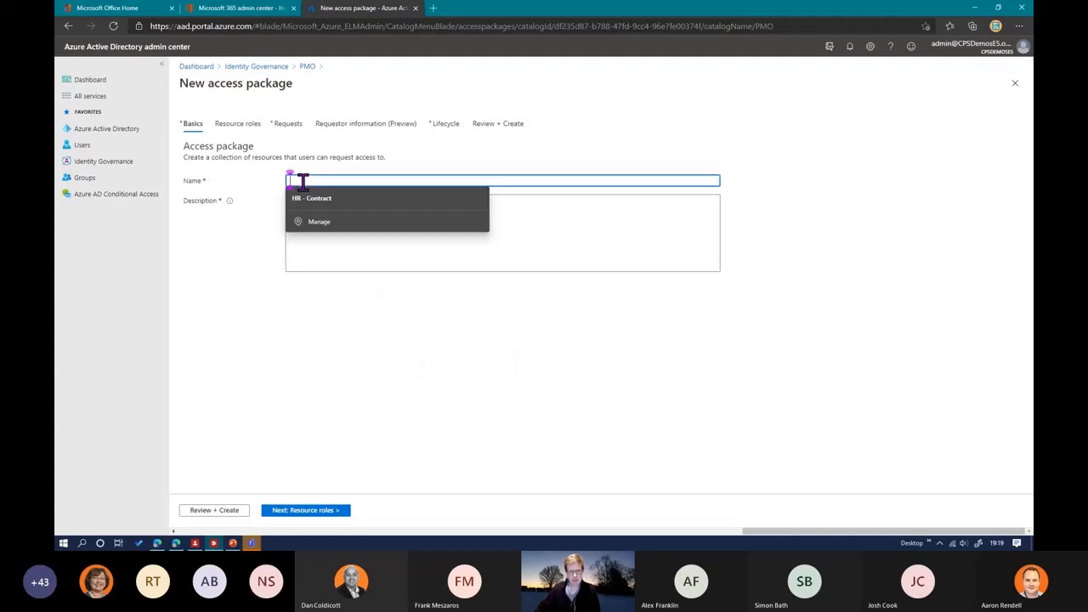
text(Demo)
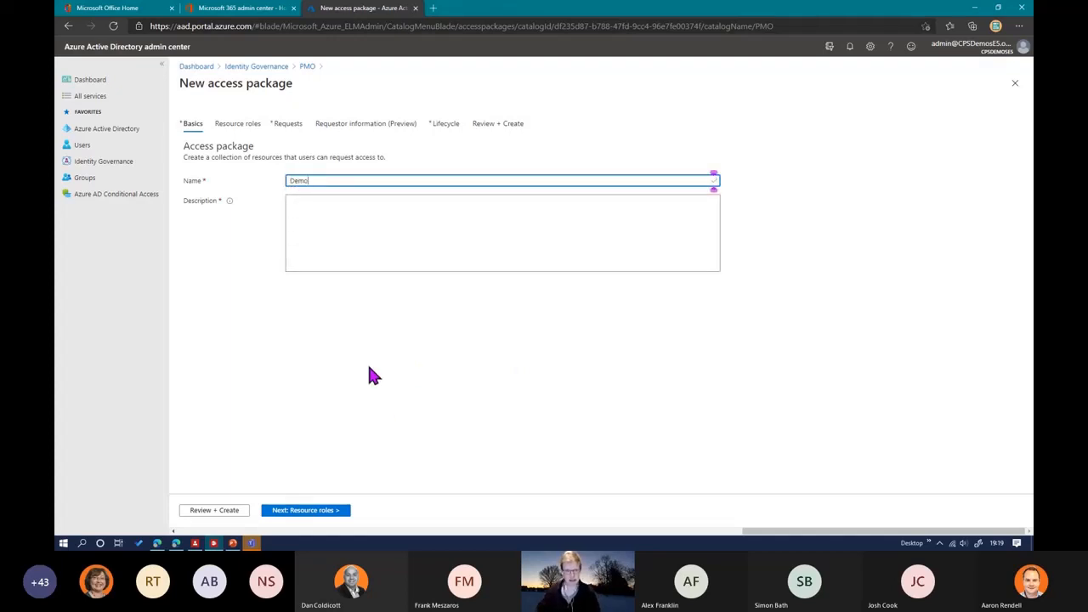
key(Tab)
text(Demo)
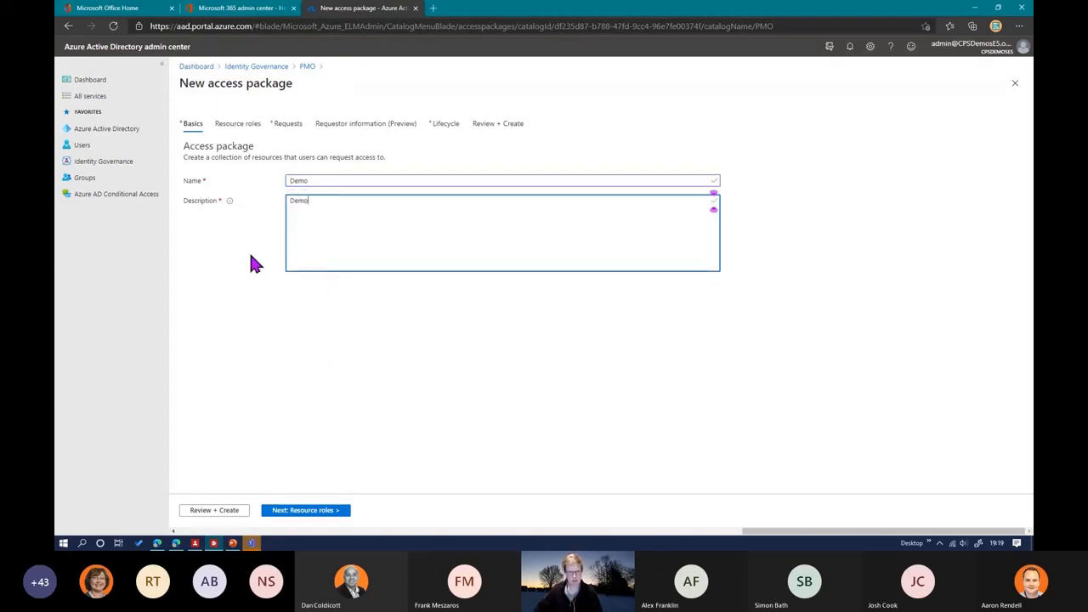
click(304, 513)
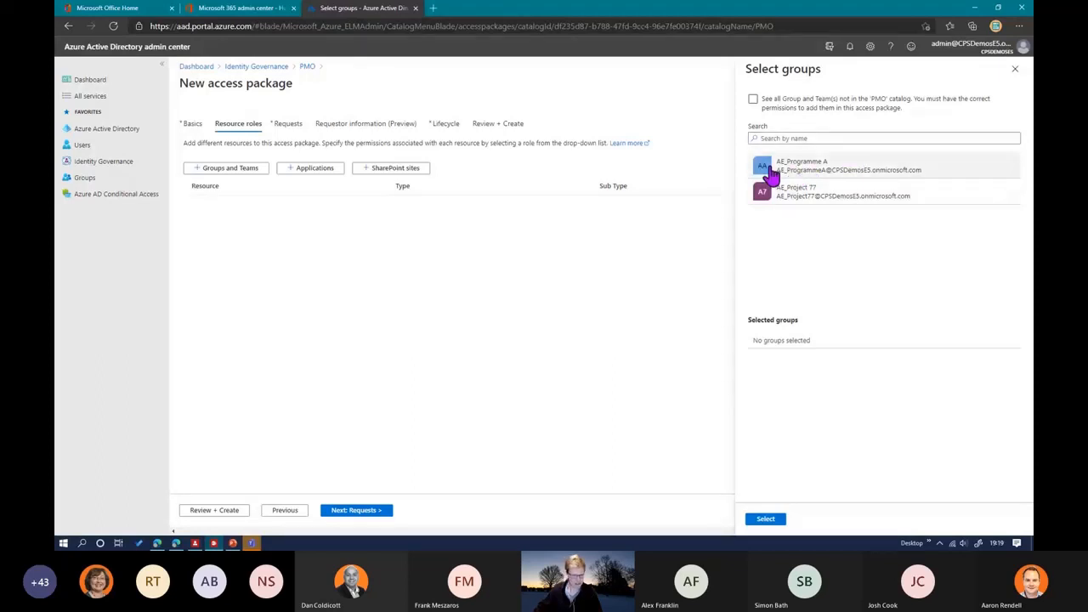
Step: Switch to the My Access window, open Teams in a new tab to check the account's current teams, and return to the access package
mouse_move(173, 547)
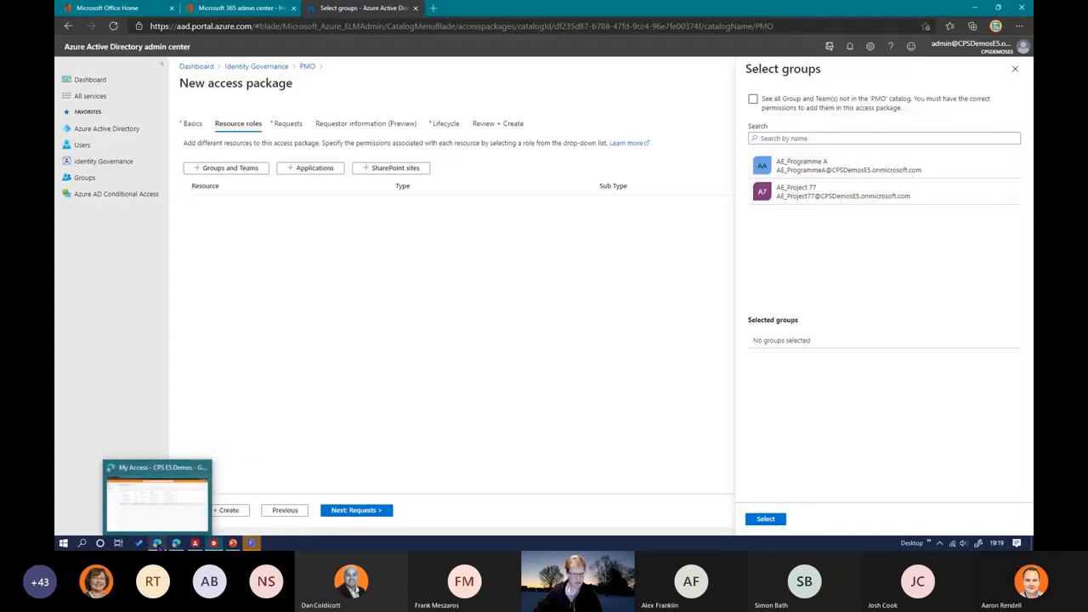
click(157, 500)
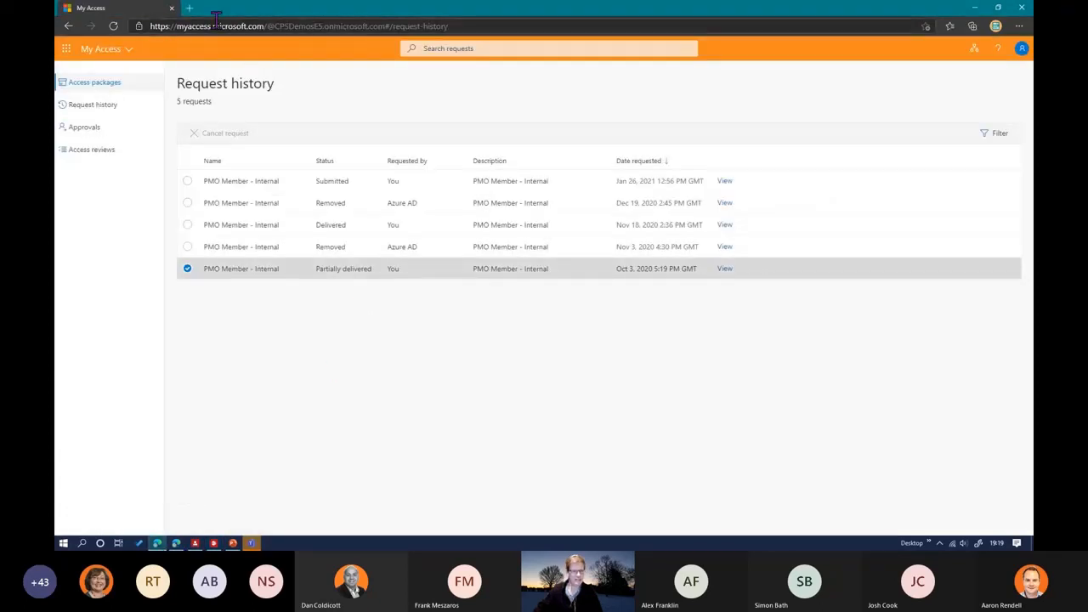
click(66, 49)
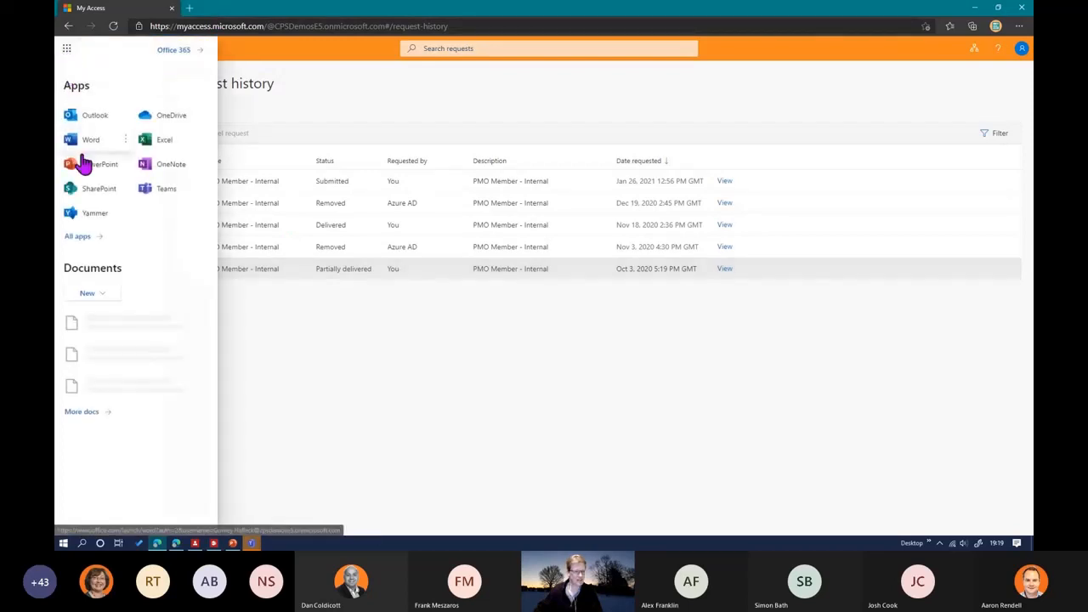
click(199, 188)
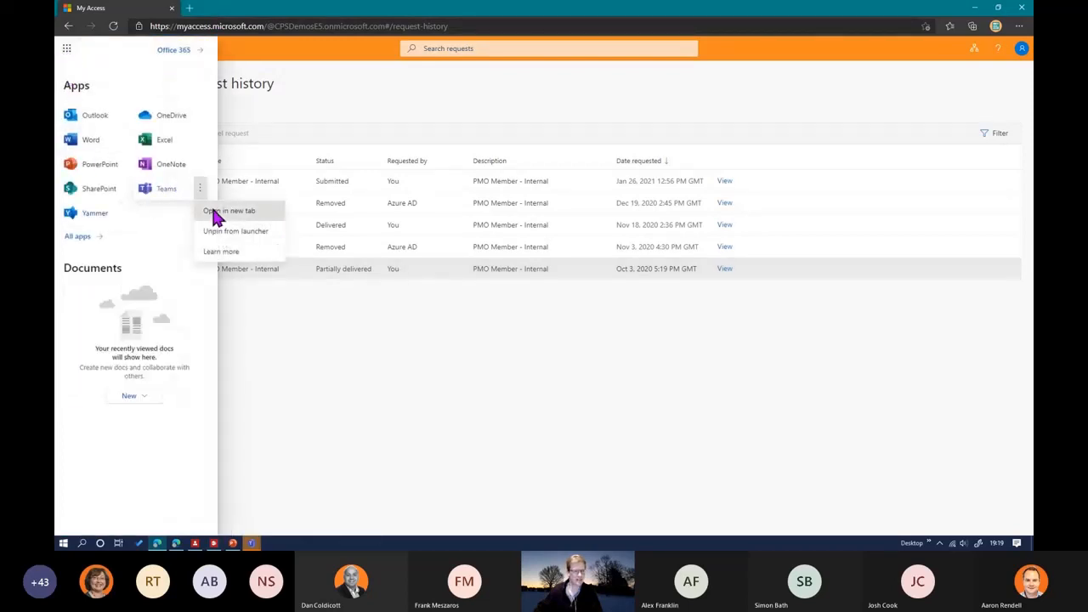
click(214, 213)
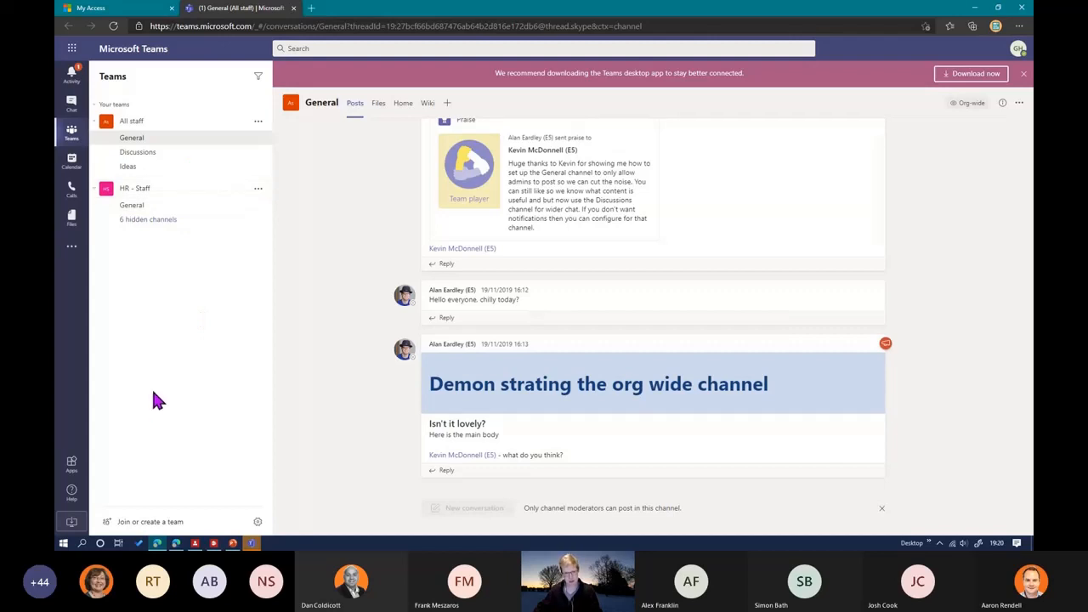
key(alt+Tab)
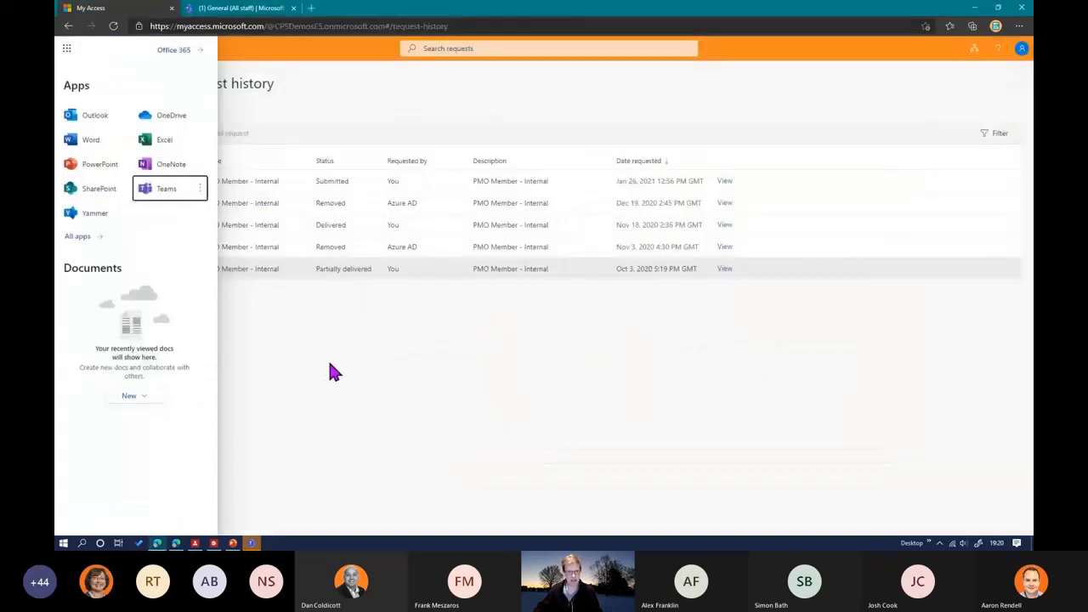
click(331, 372)
key(alt+Tab)
key(alt+Tab)
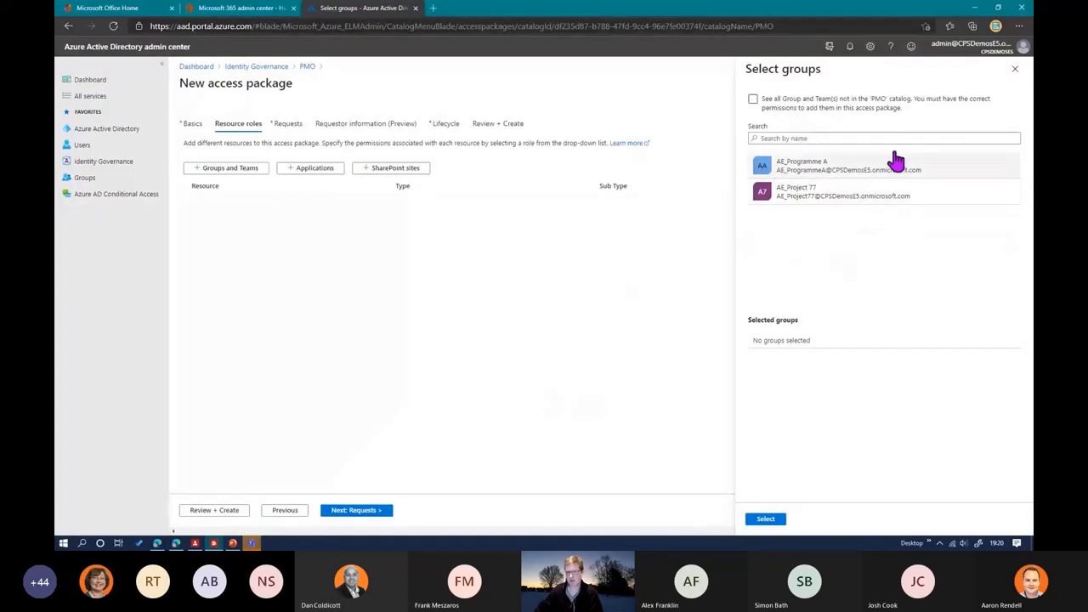
Step: Add the AE_Programme A and AE_Project 77 teams from the PMO catalog to the access package
click(752, 99)
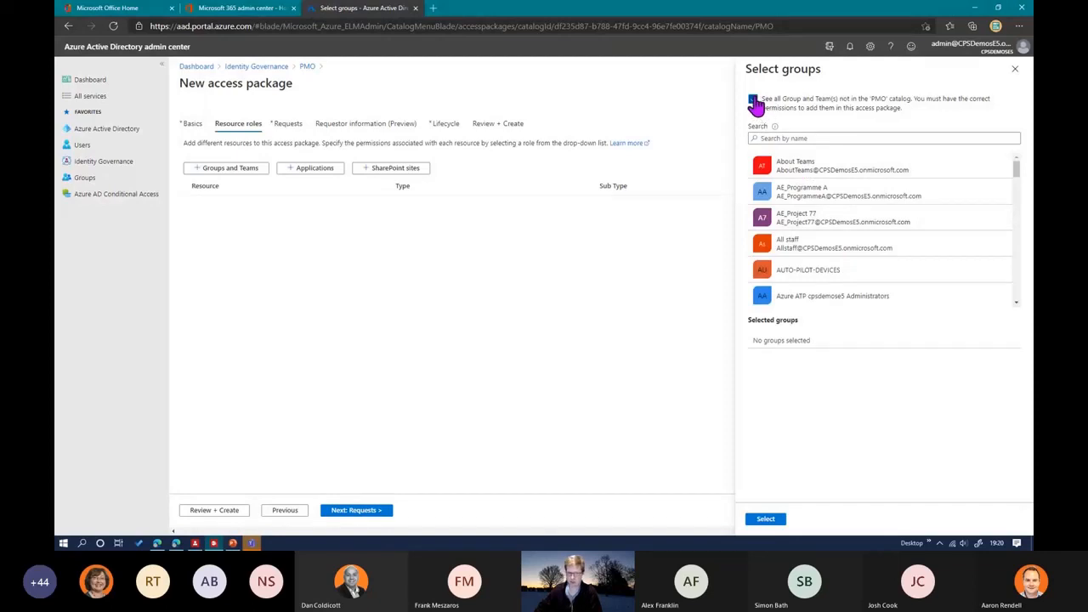
click(754, 100)
click(792, 169)
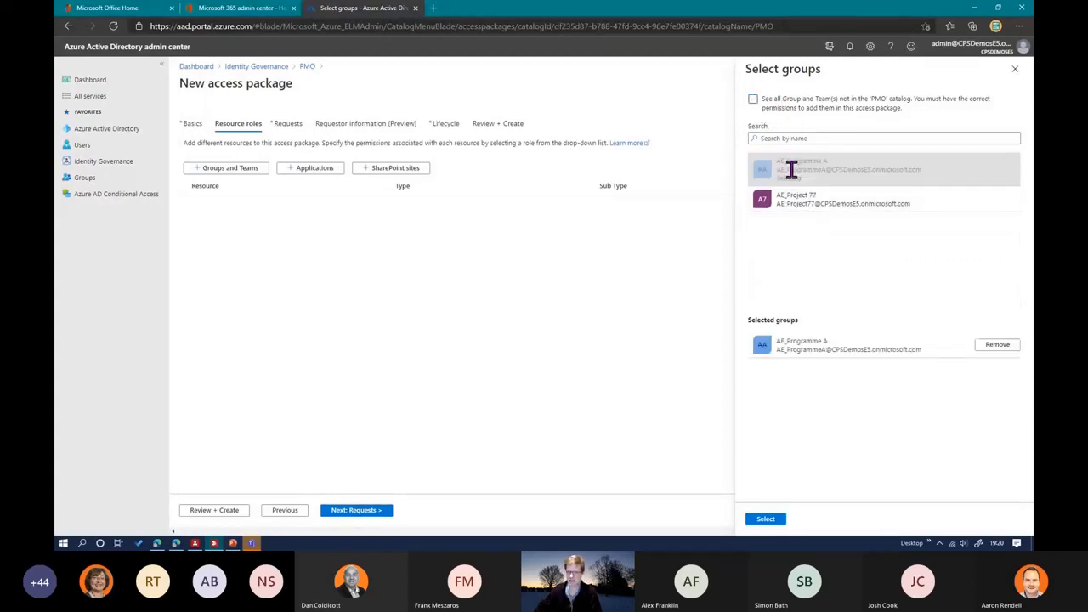
click(798, 204)
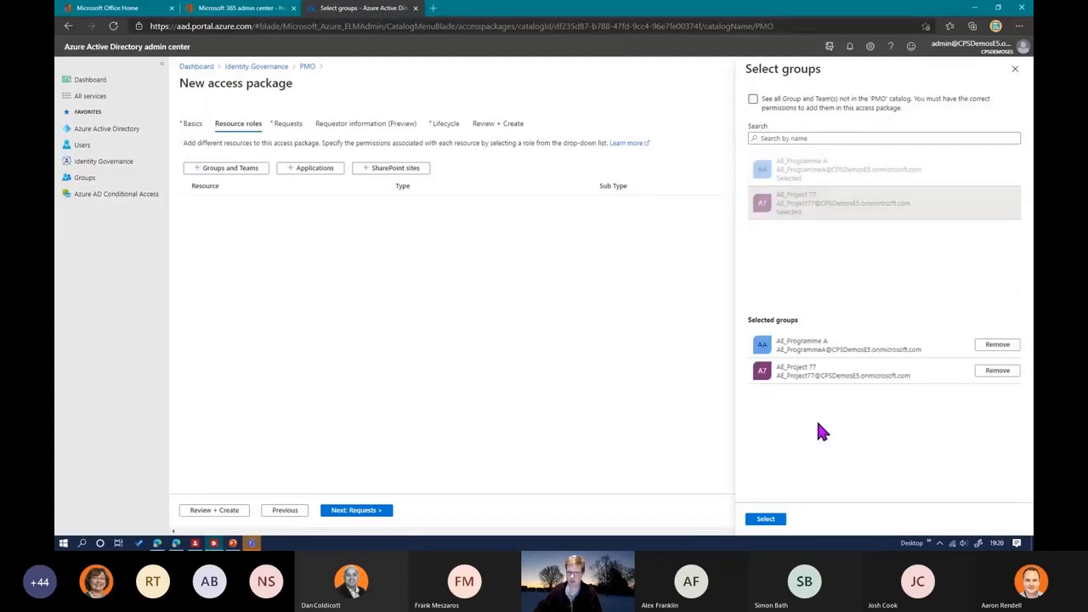
click(770, 519)
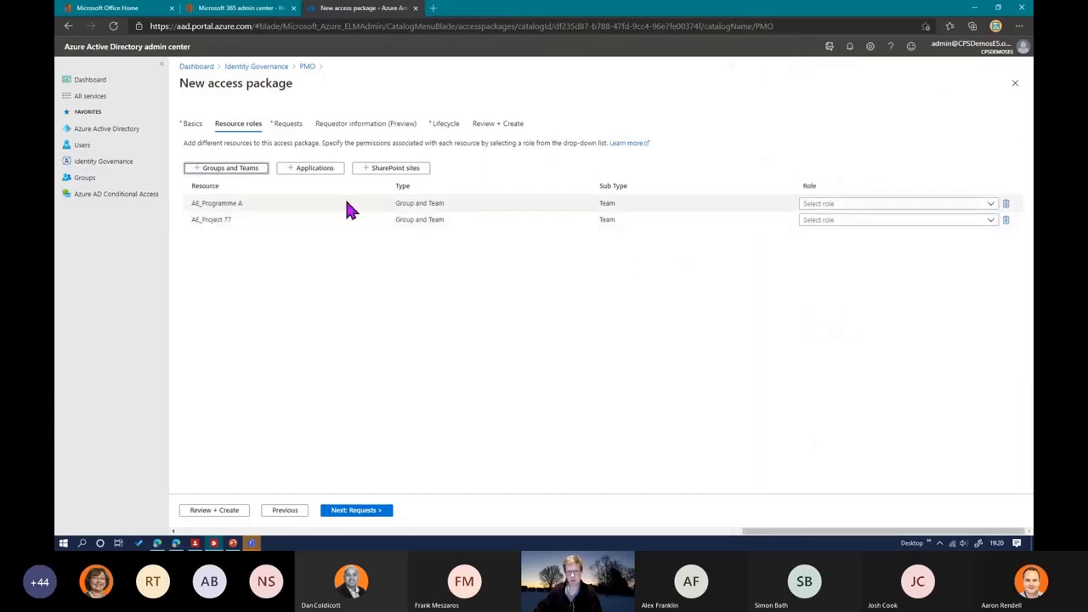
Step: Assign the Owner role for AE_Programme A and the Member role for AE_Project 77
click(823, 206)
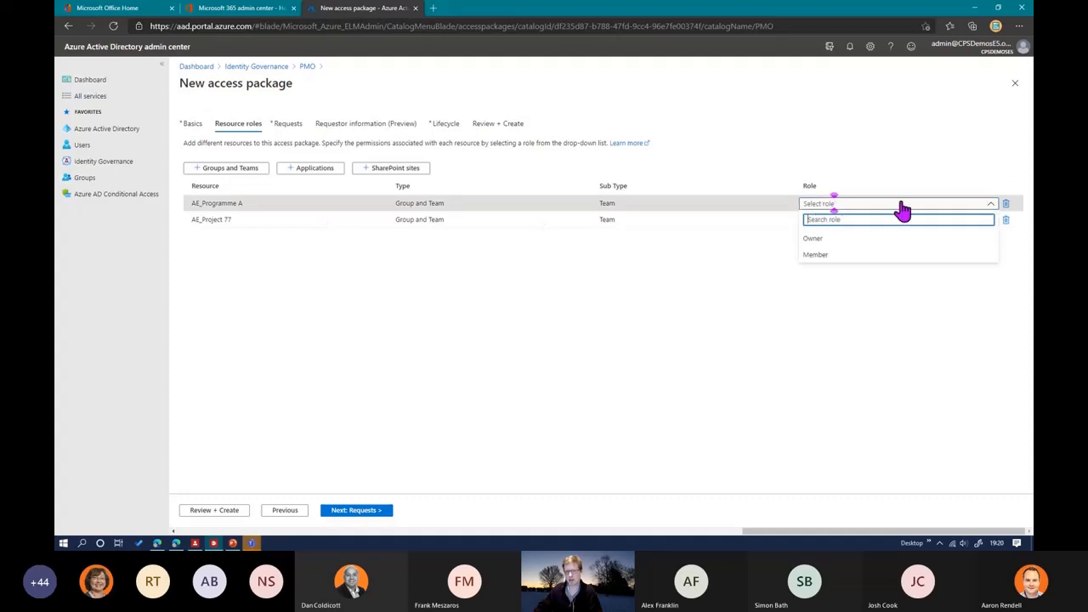
click(834, 239)
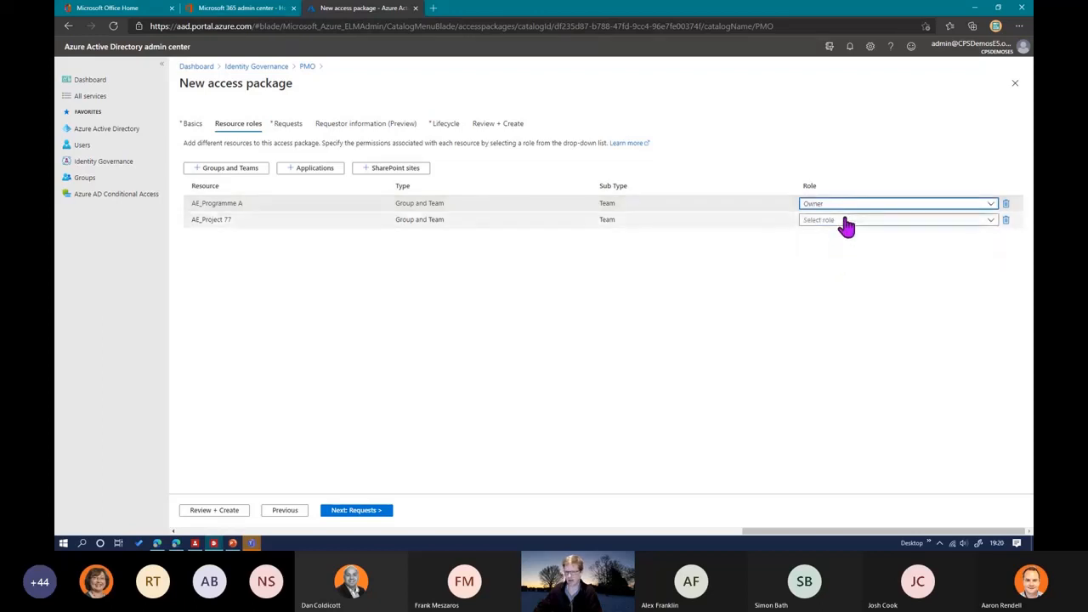
click(846, 222)
click(834, 273)
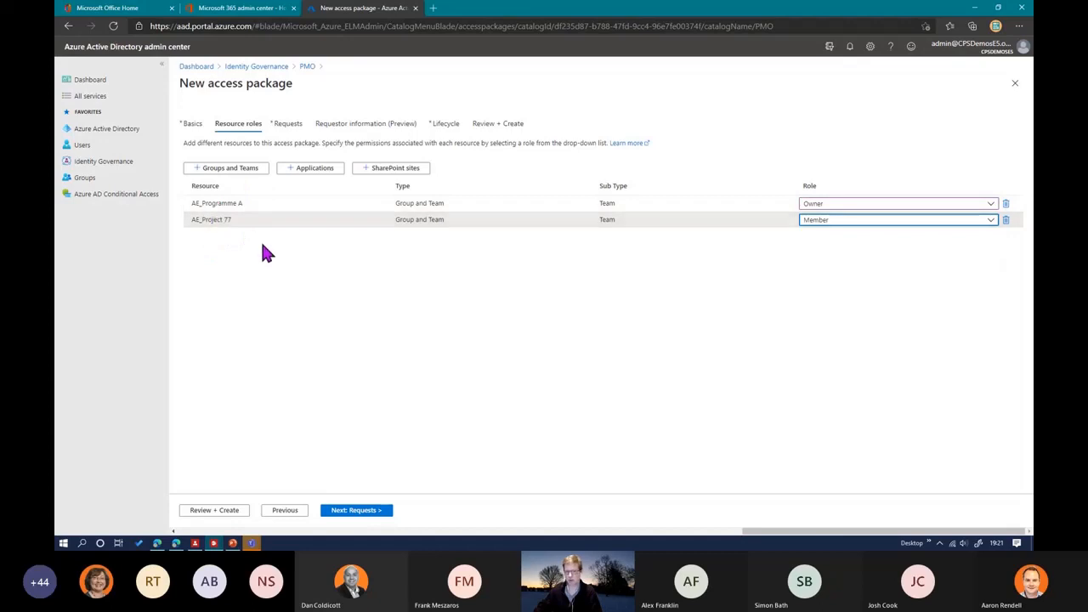
Step: Add the AzureDevOps application to the access package with the Default Access role
click(305, 175)
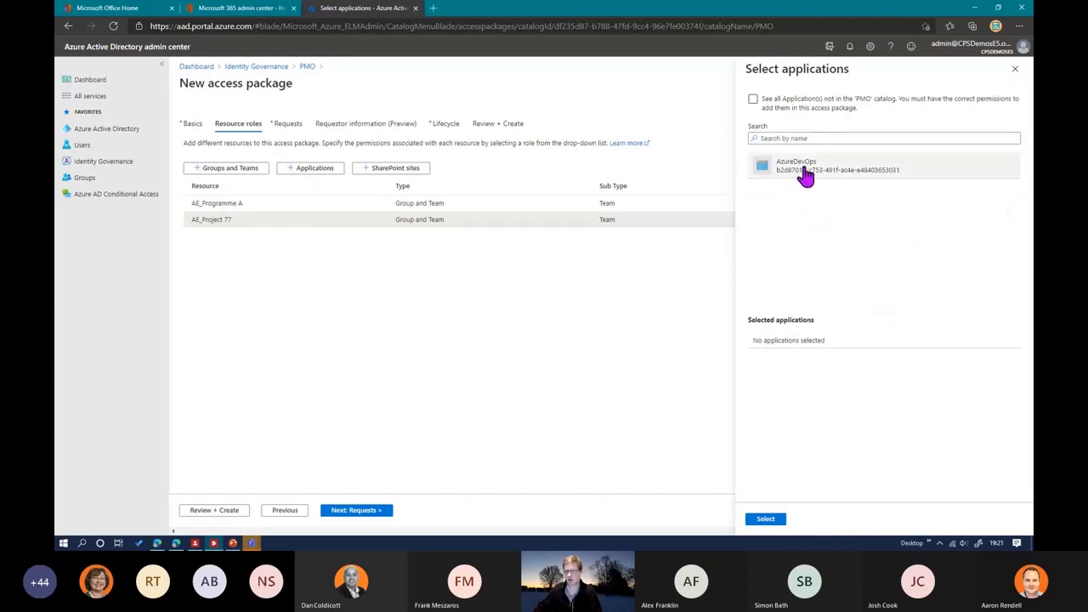
click(805, 176)
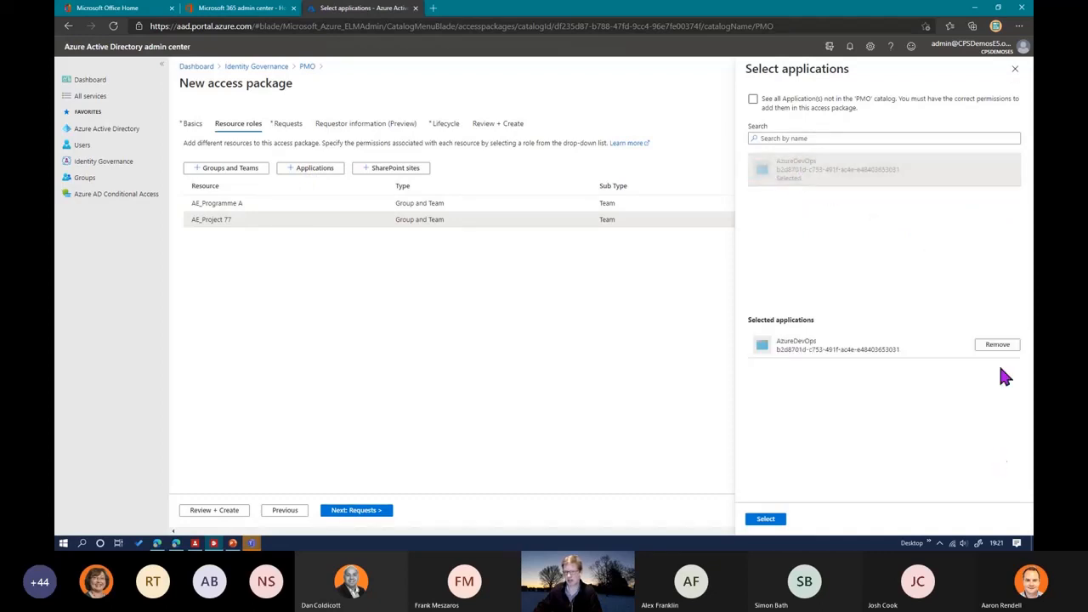
click(768, 522)
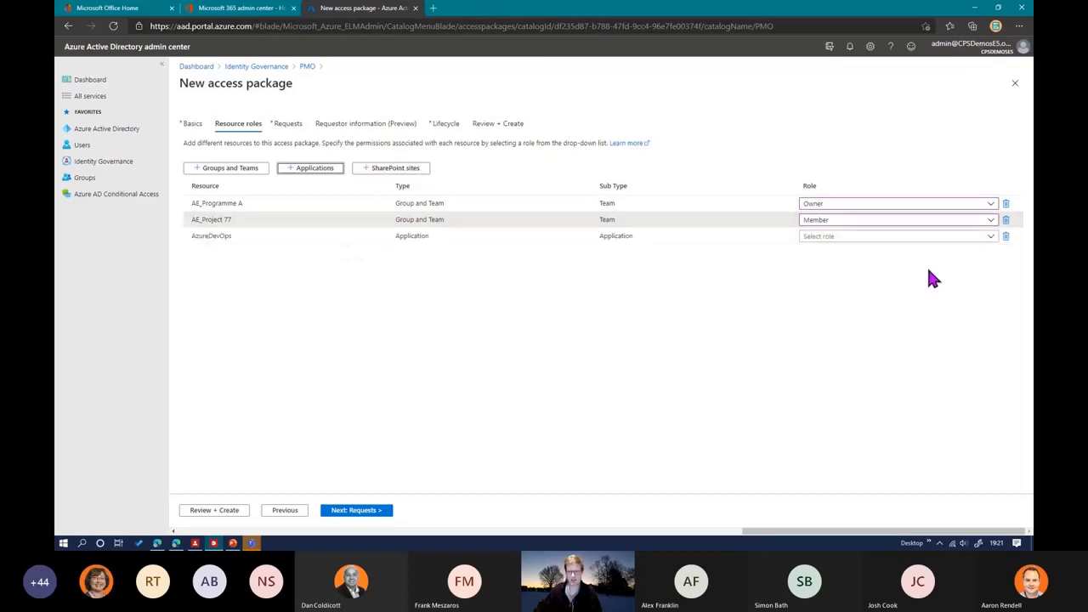
click(896, 238)
click(820, 271)
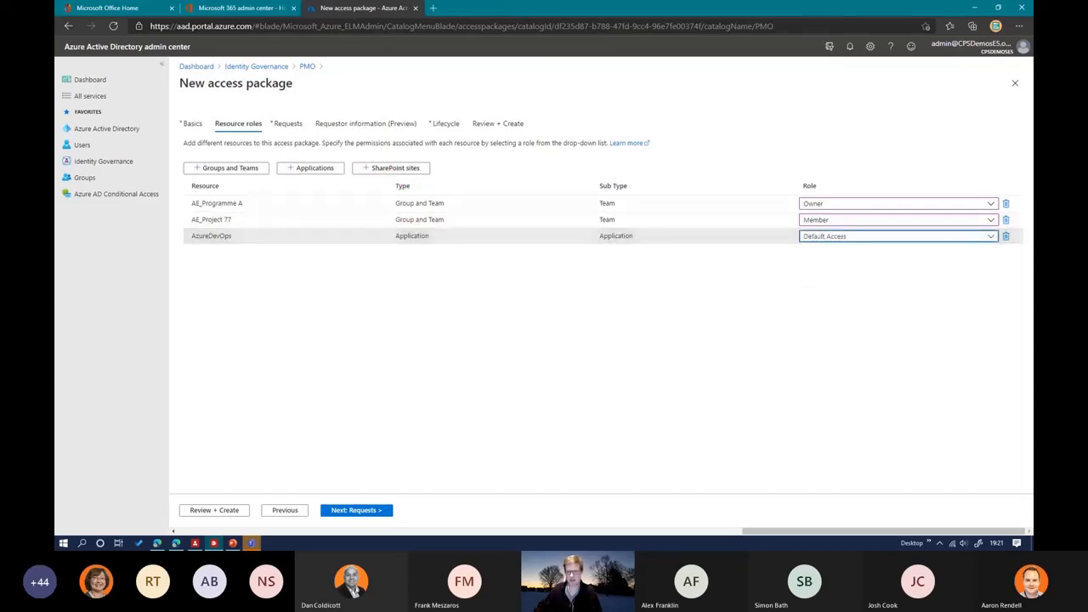
Step: Add the PMO SharePoint site to the access package with the PMO Visitors role
click(393, 169)
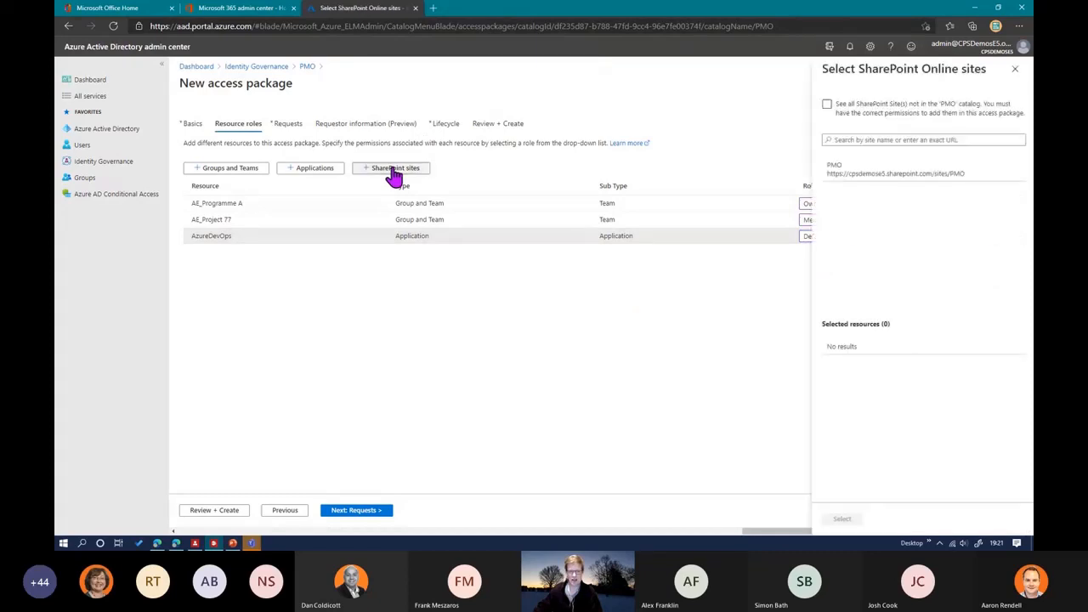
click(861, 177)
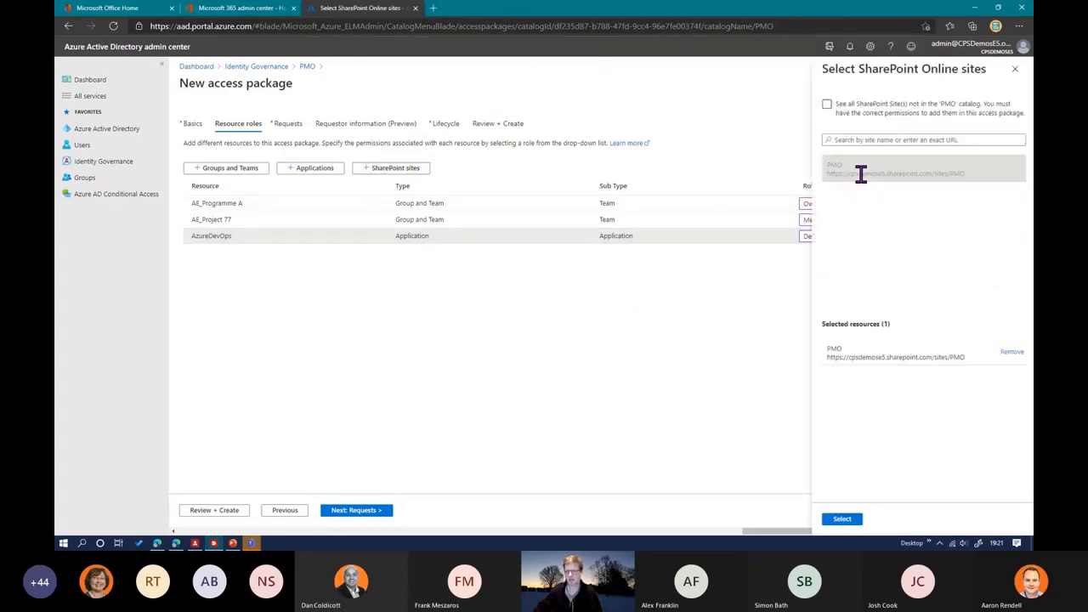
click(842, 518)
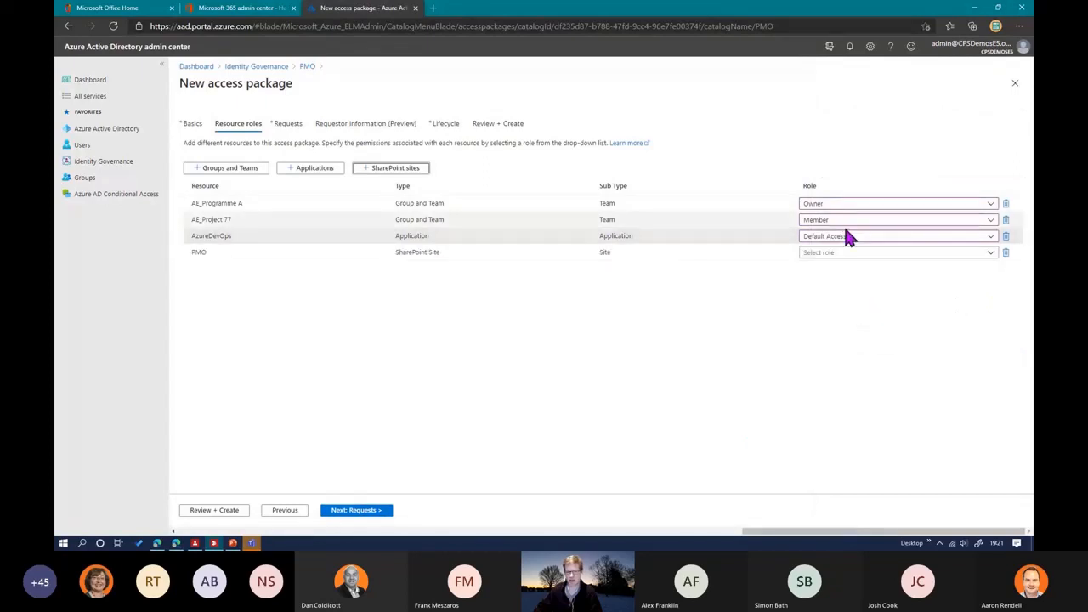
click(853, 253)
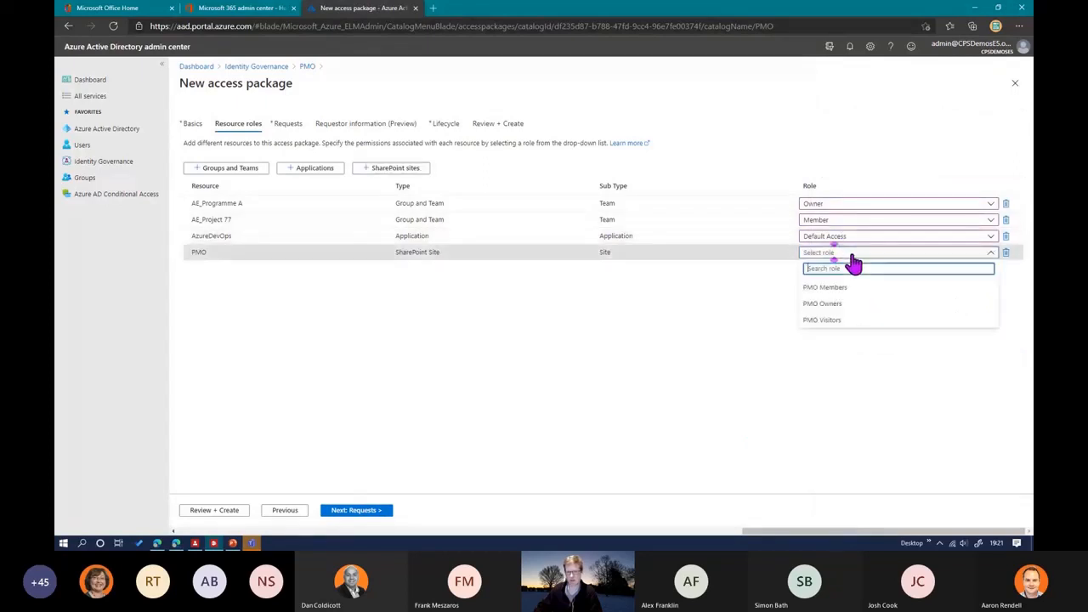
click(846, 320)
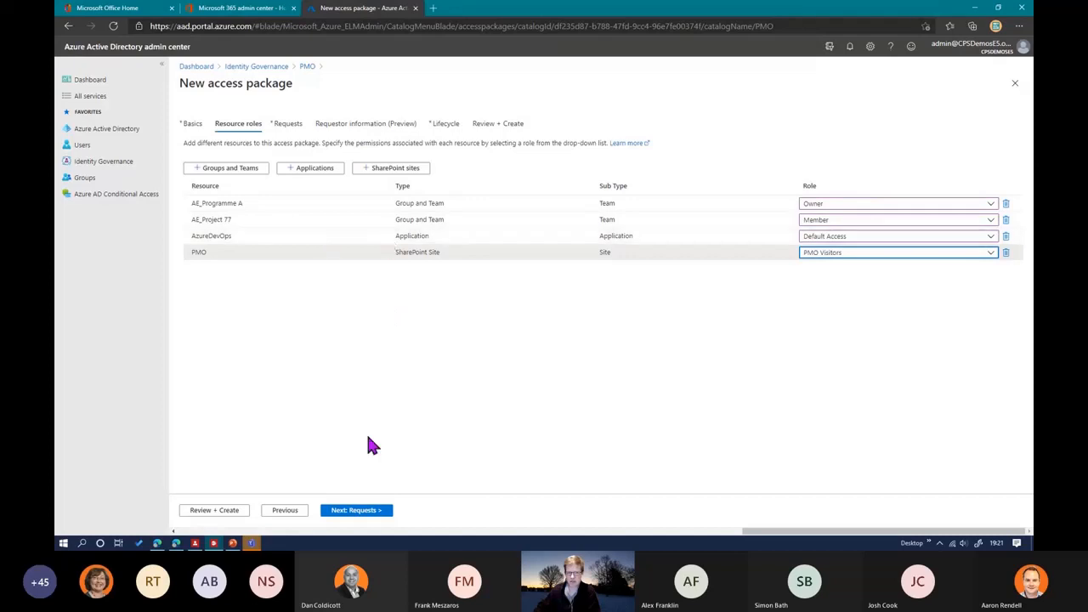
Step: Continue to the request settings and let all members of the directory, excluding guests, request the package
click(354, 511)
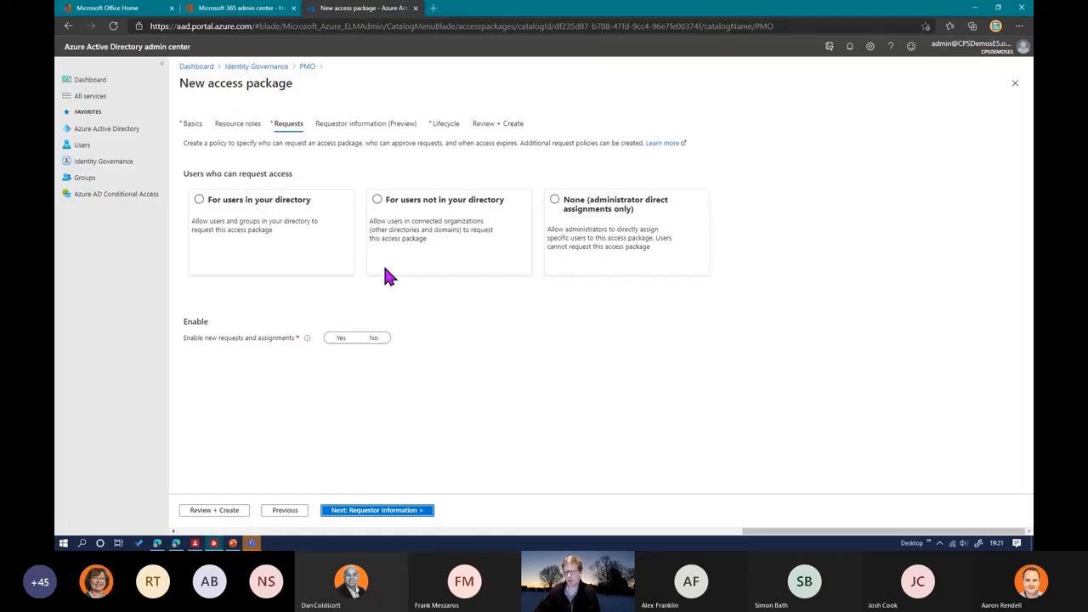
click(608, 222)
click(226, 210)
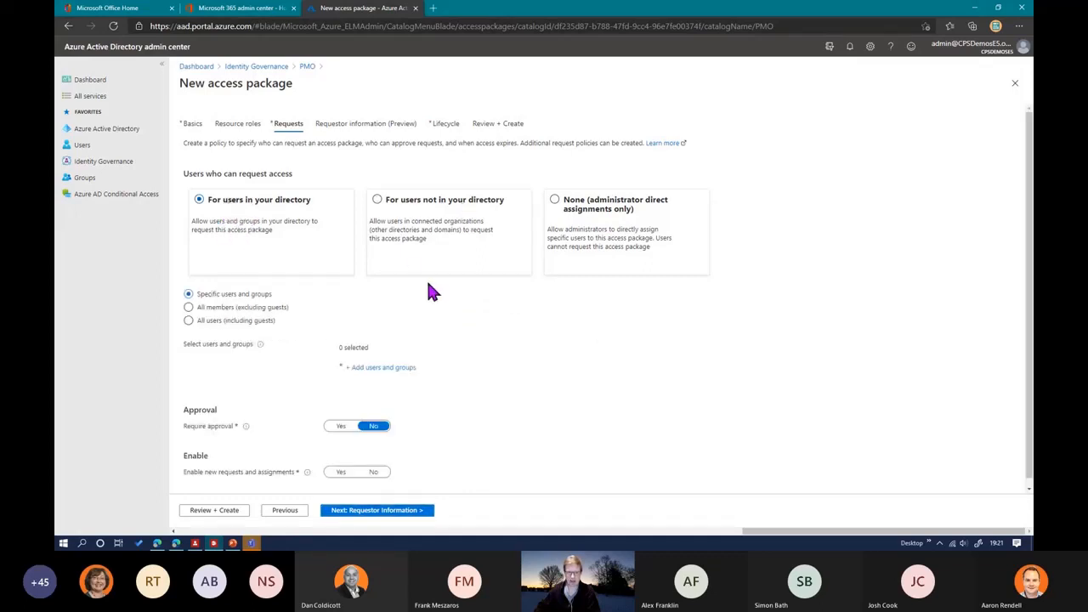
scroll(484, 330, down, 1)
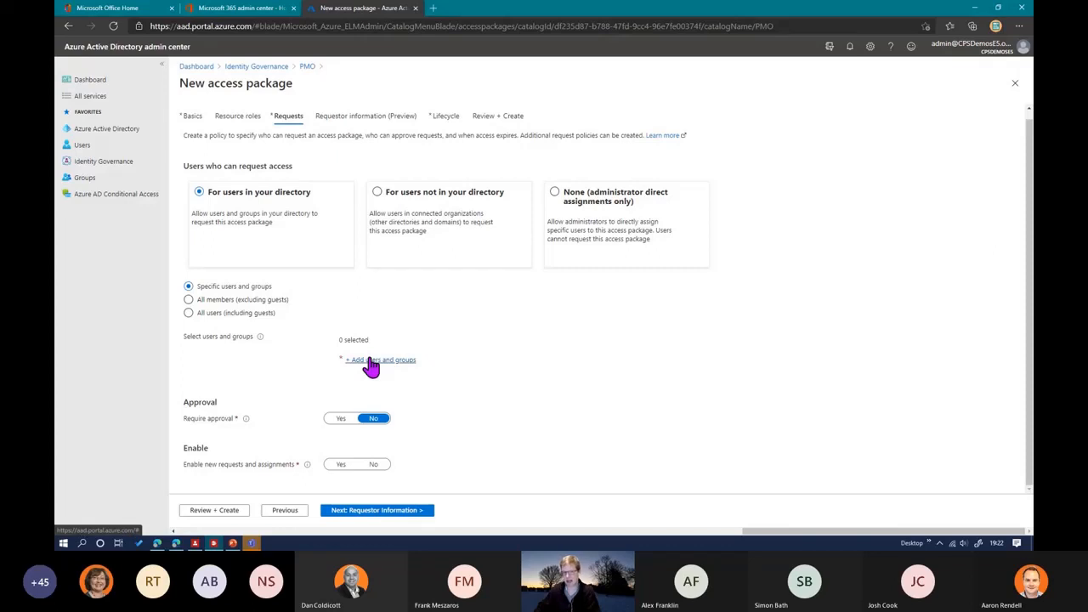
click(225, 300)
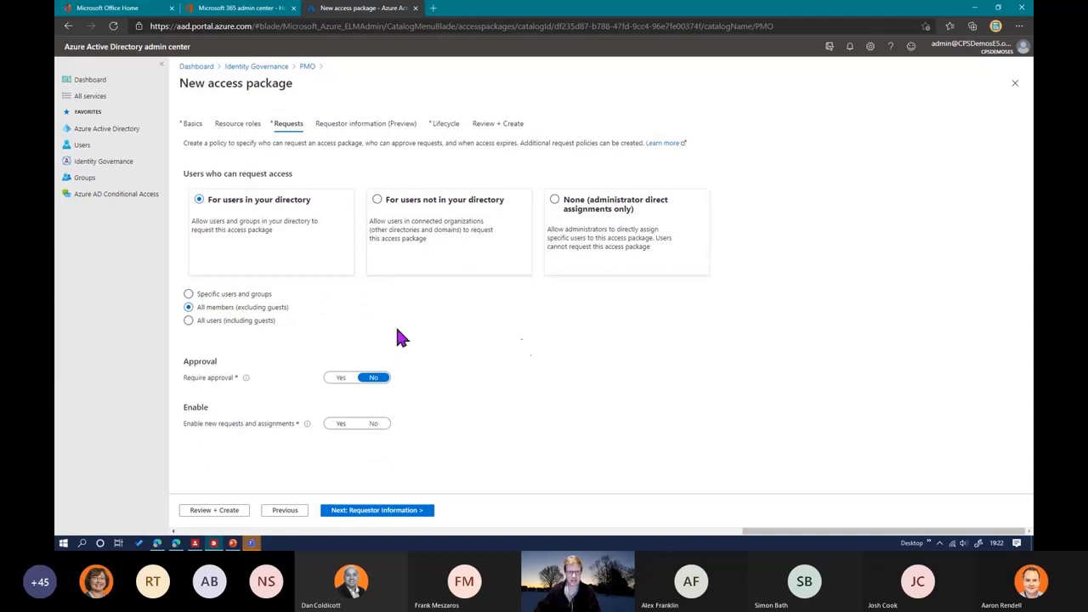
Step: Require approval in 2 stages, with Manager as approver for the first stage
click(340, 379)
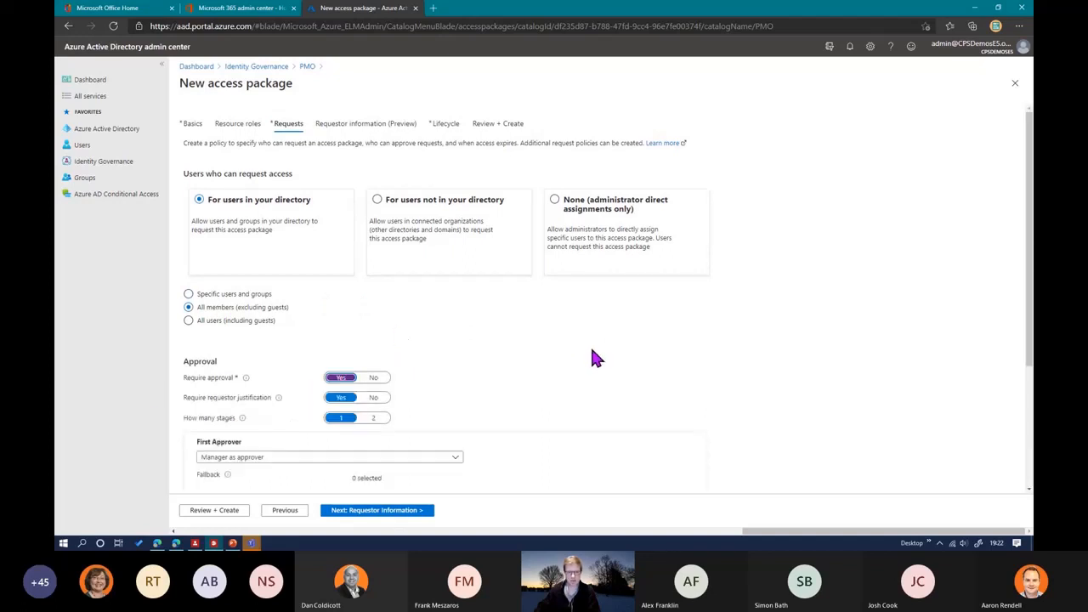
scroll(590, 344, down, 3)
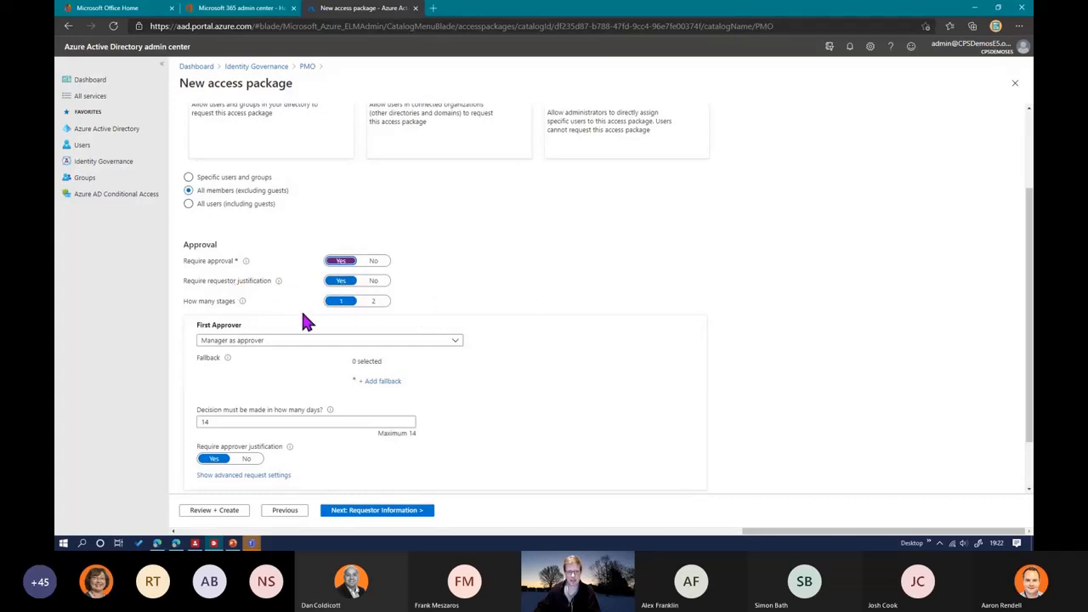
click(371, 306)
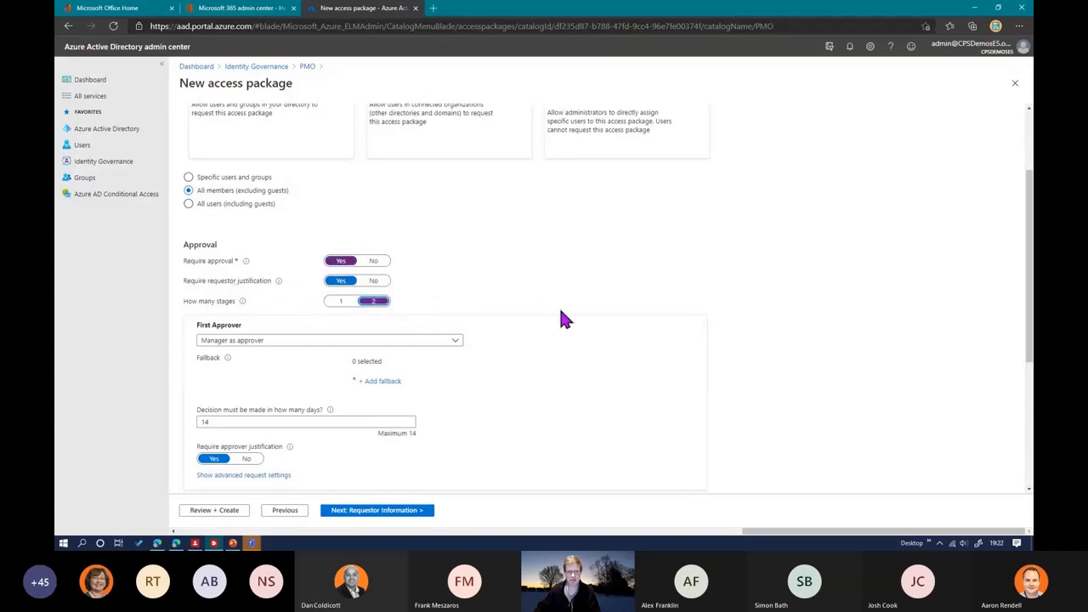
click(242, 345)
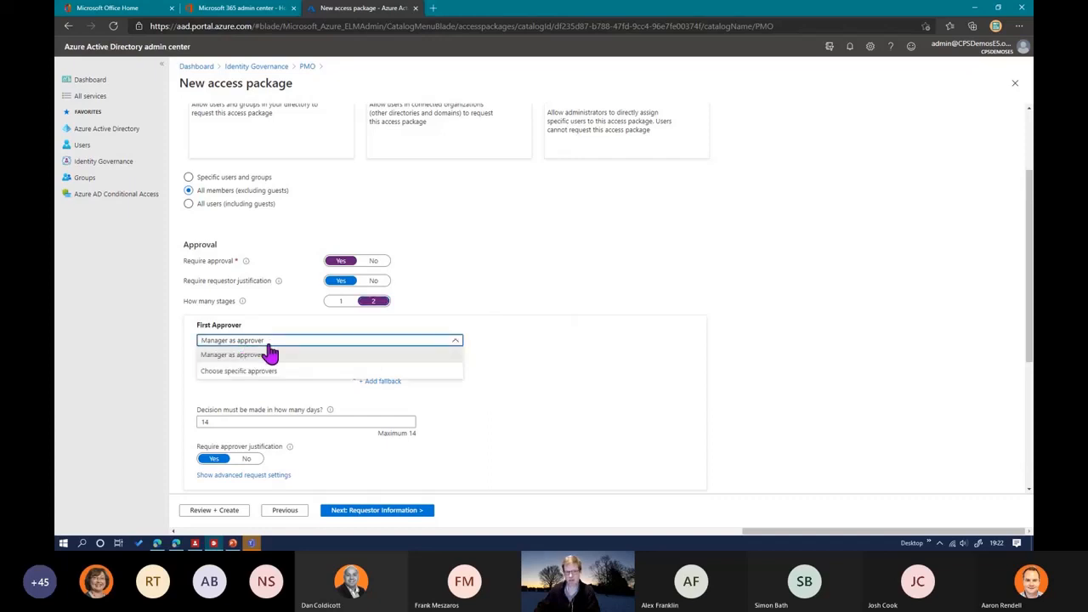
click(348, 354)
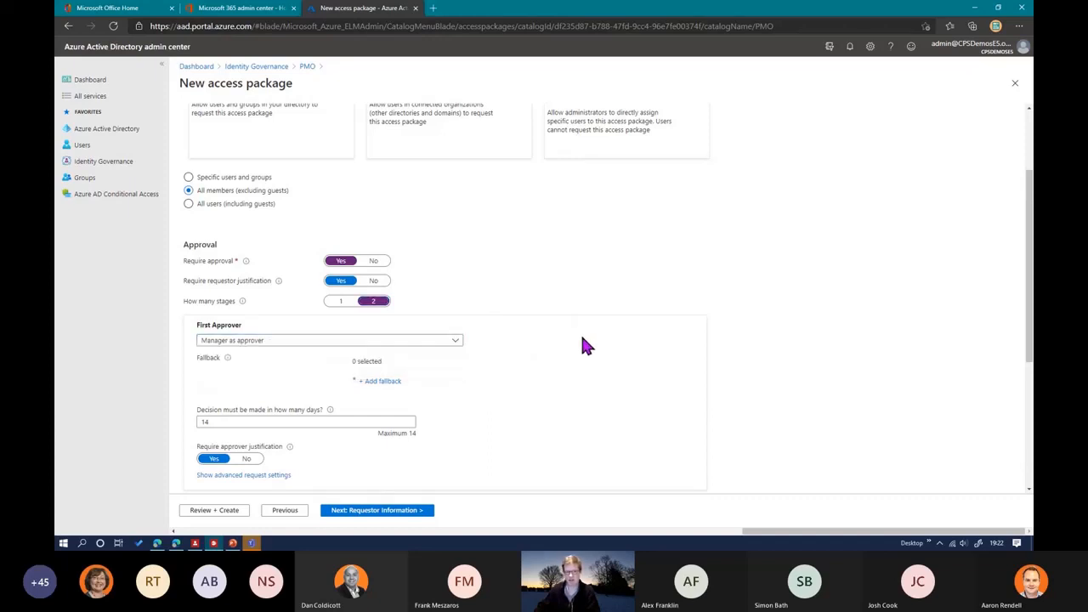
Step: Add the E5 account of the person listed twice among the candidates as the first approver's fallback
click(374, 383)
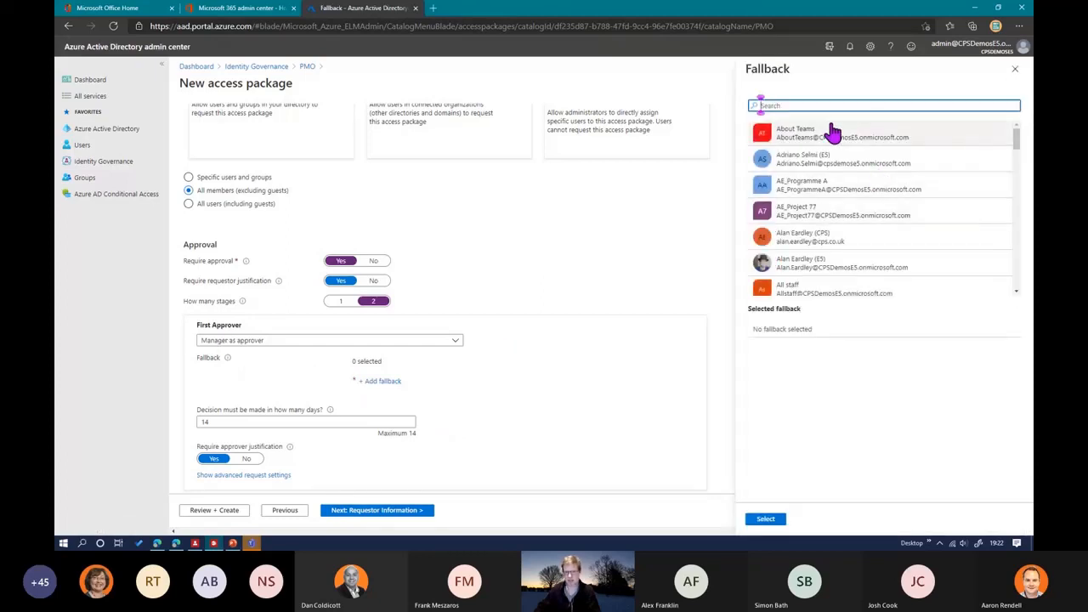
click(823, 262)
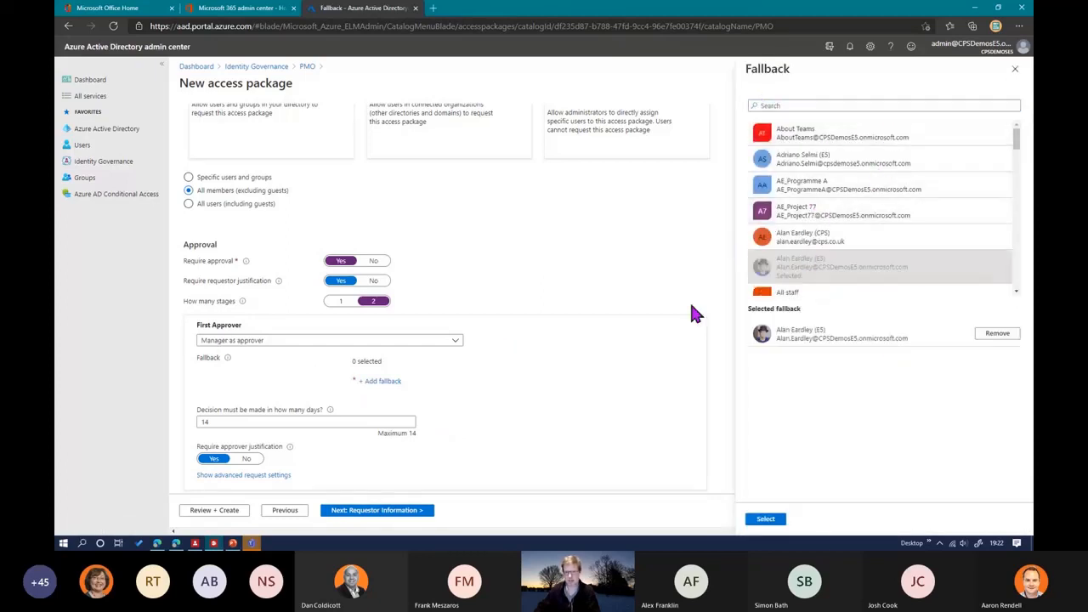
click(766, 518)
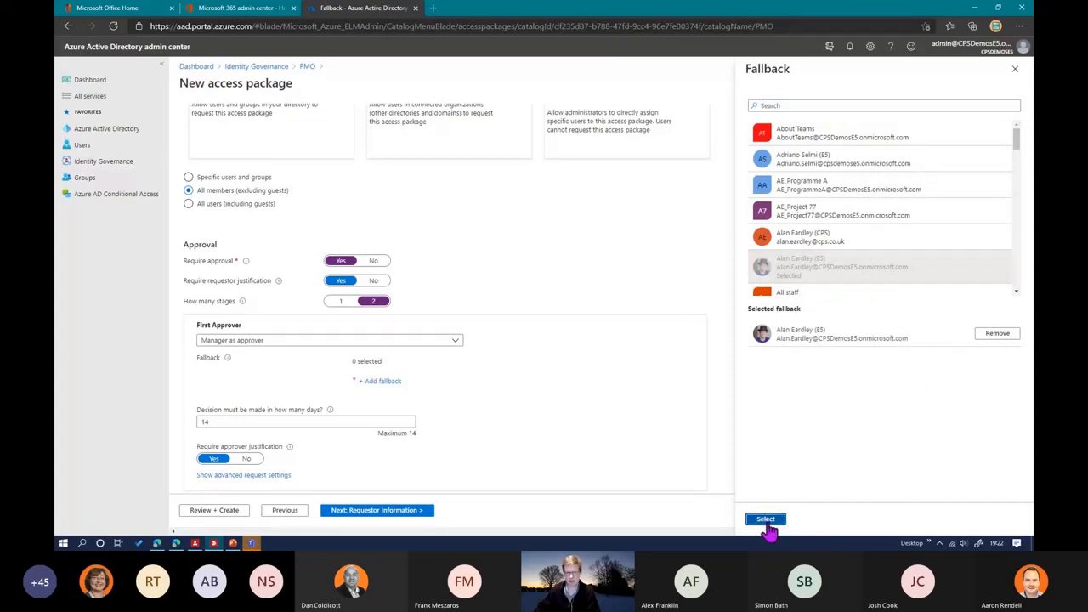
Step: Set the first approver's decision time limit to 2 days
click(272, 423)
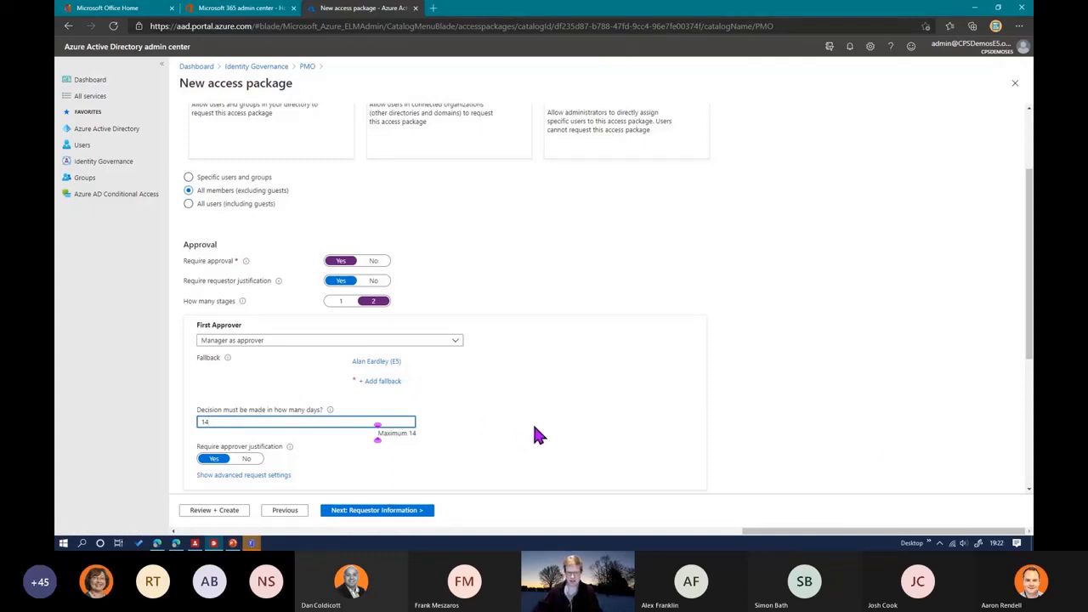
scroll(527, 427, down, 3)
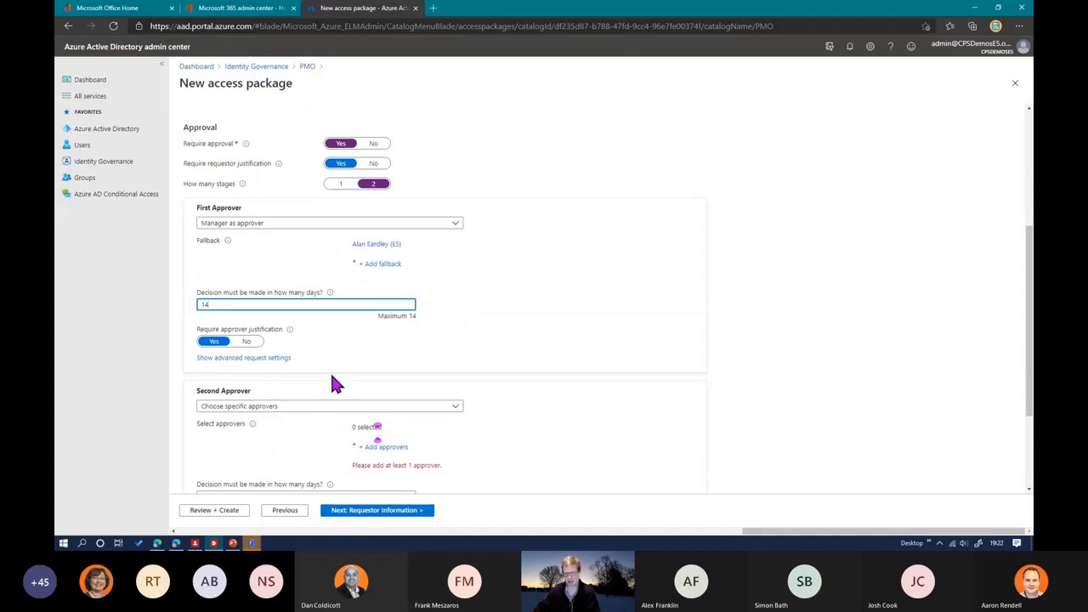
drag(224, 305, 189, 310)
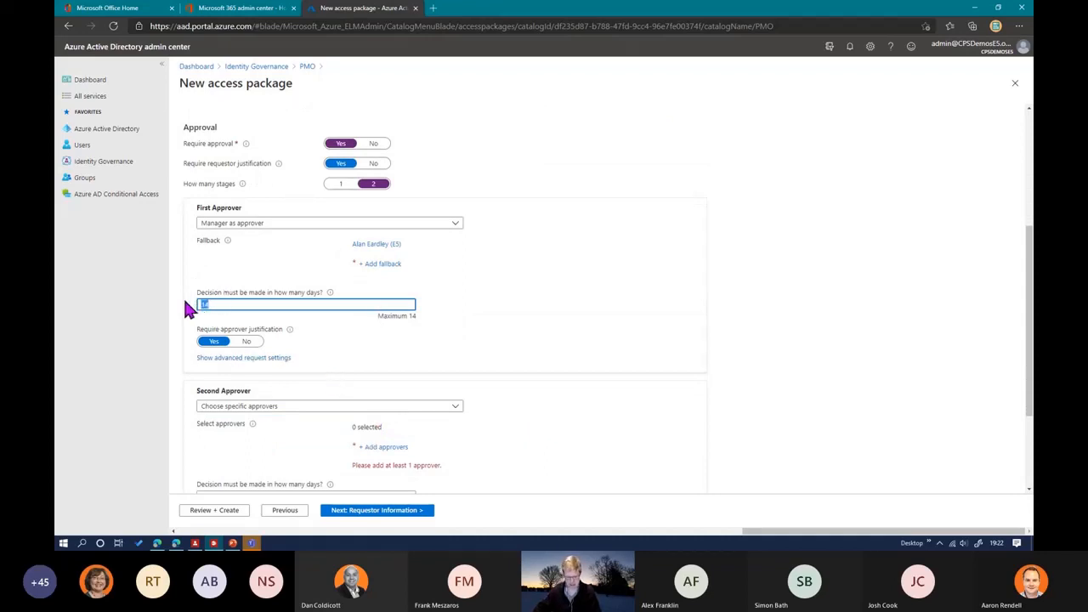
text(2)
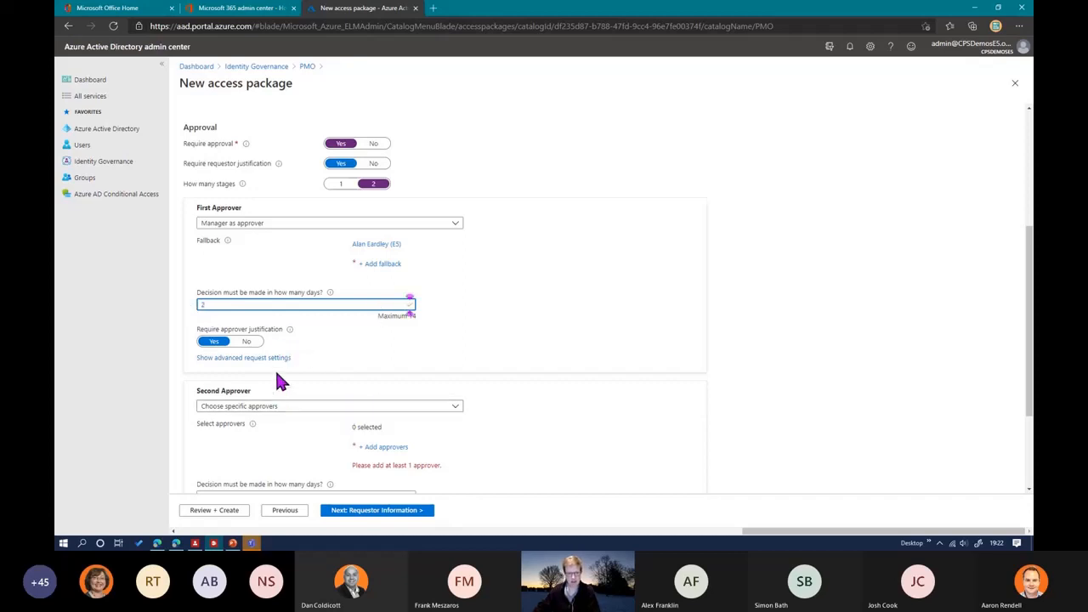
Step: Try forwarding unanswered first-stage requests to alternate approvers, and switch the option back to No
click(217, 358)
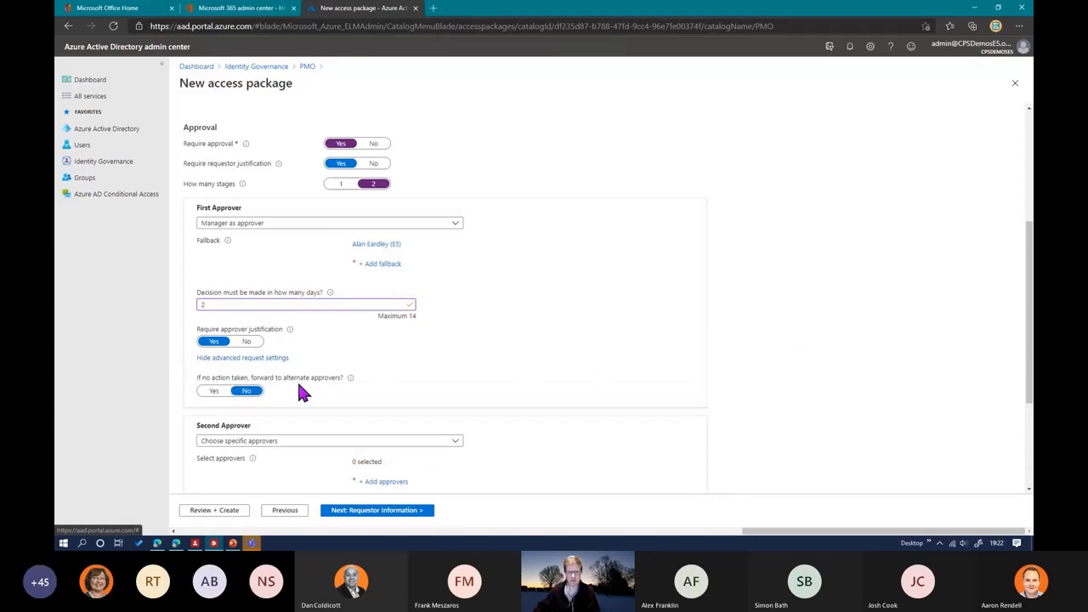
click(213, 391)
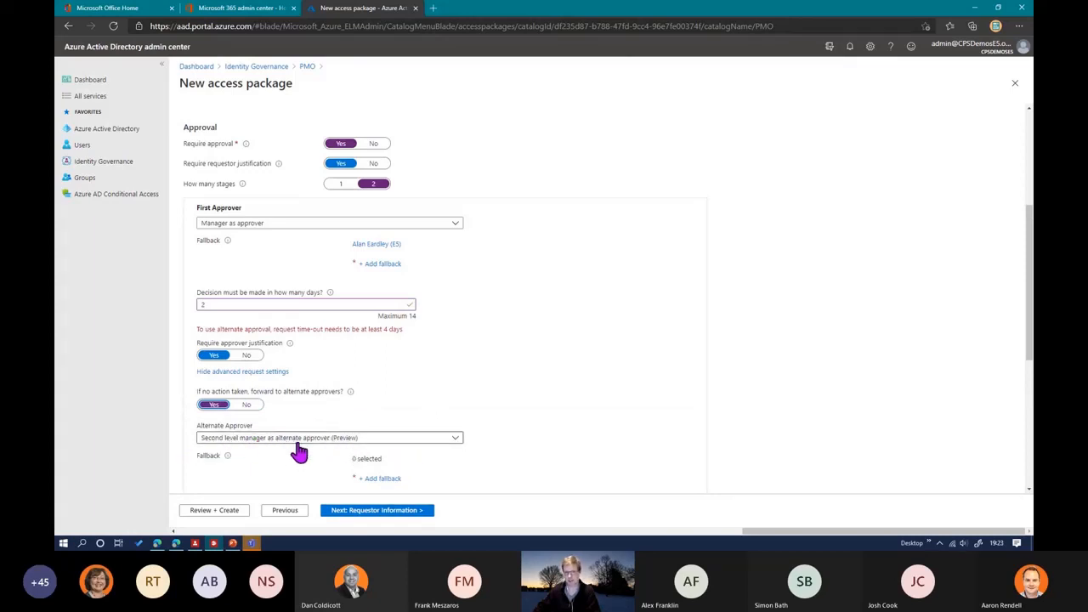
click(247, 405)
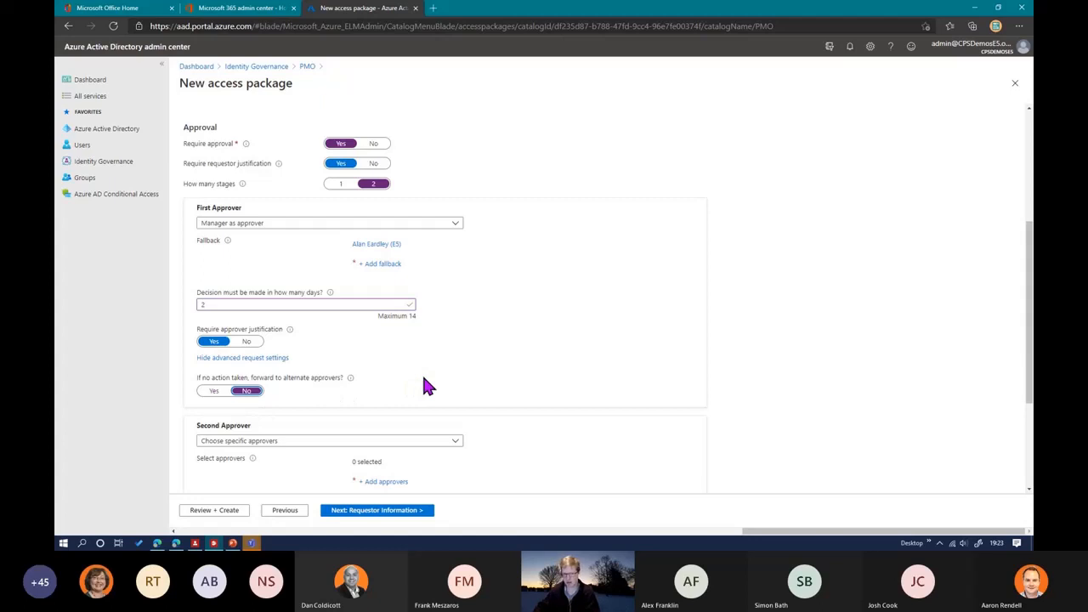
Step: Enable new requests and assignments for the access package
scroll(557, 381, down, 3)
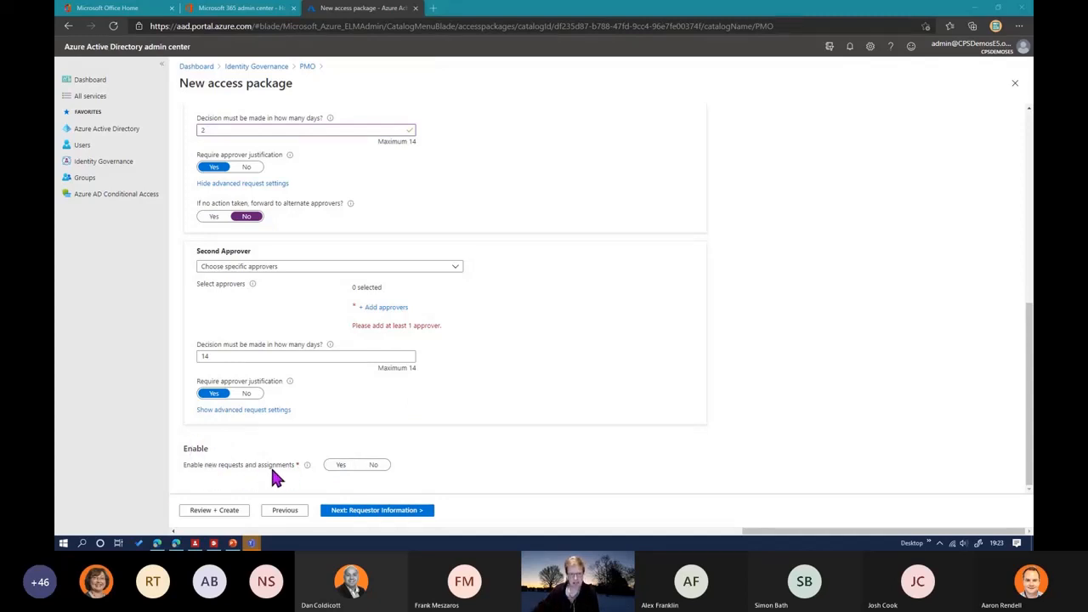
click(340, 466)
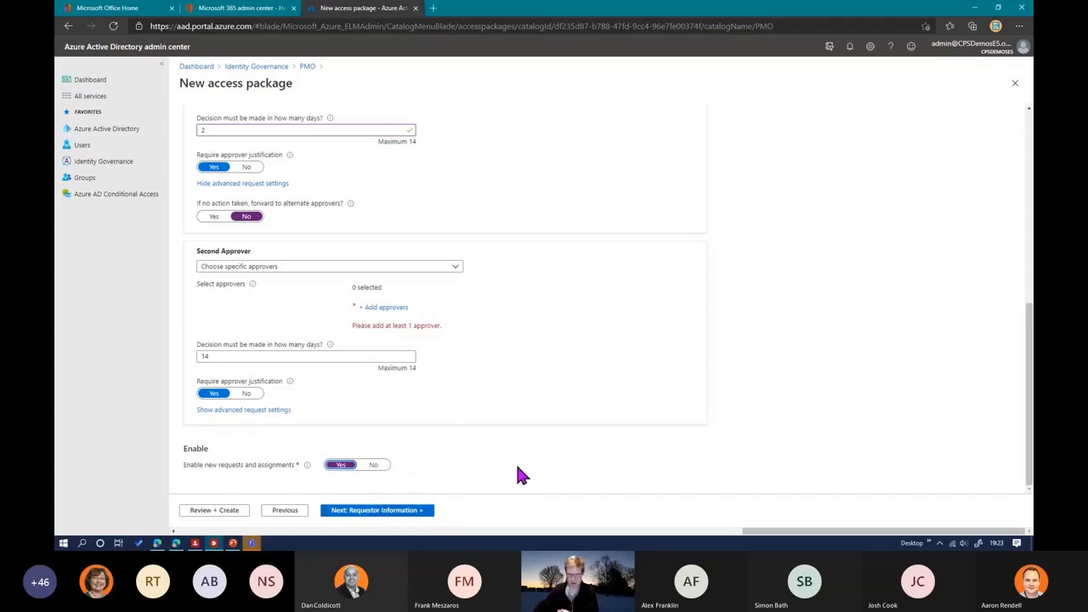
Step: Change who can request access to users not in the directory, limited to all configured connected organizations
scroll(515, 464, up, 3)
scroll(316, 263, up, 3)
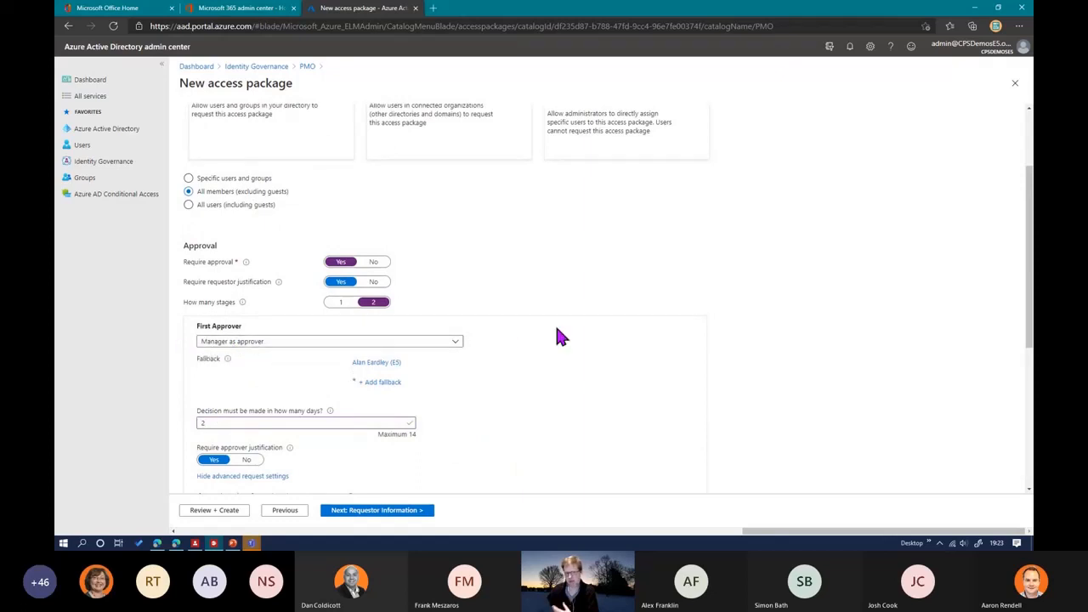
scroll(551, 347, up, 1)
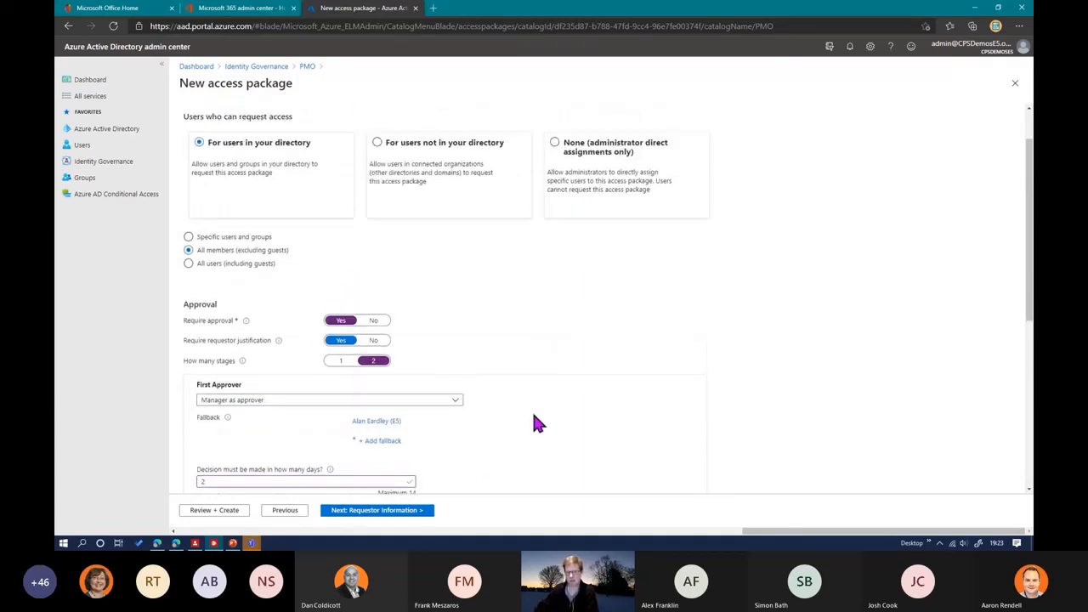
scroll(595, 387, up, 1)
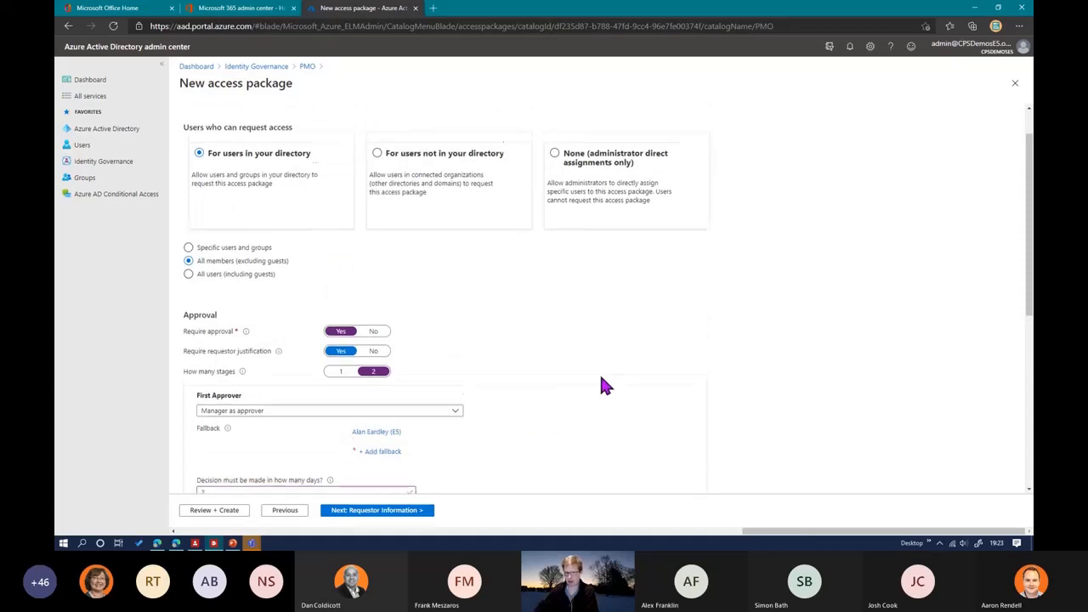
scroll(629, 378, up, 1)
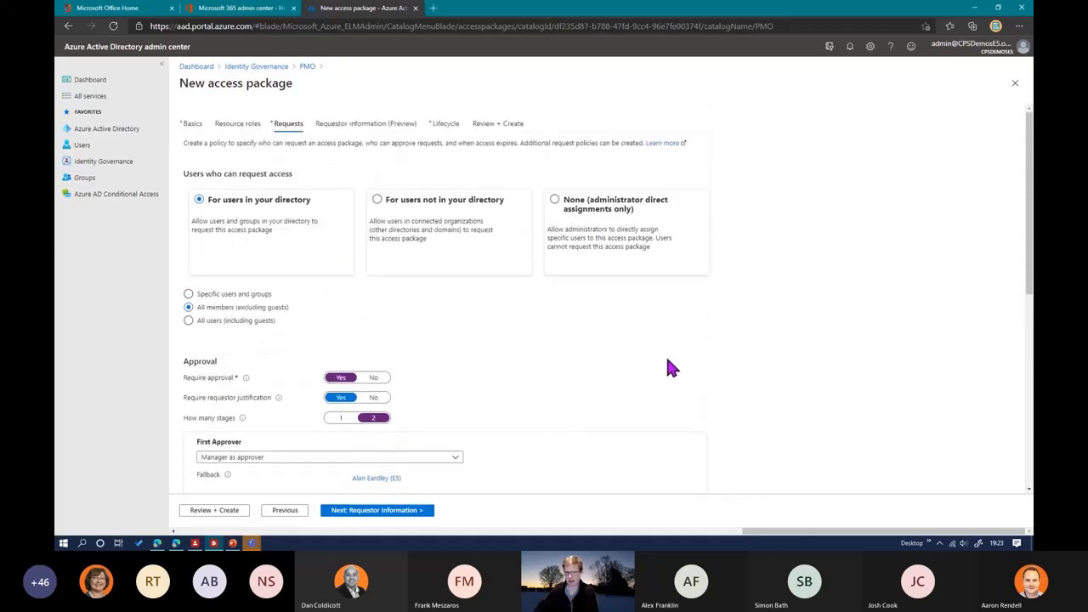
click(421, 208)
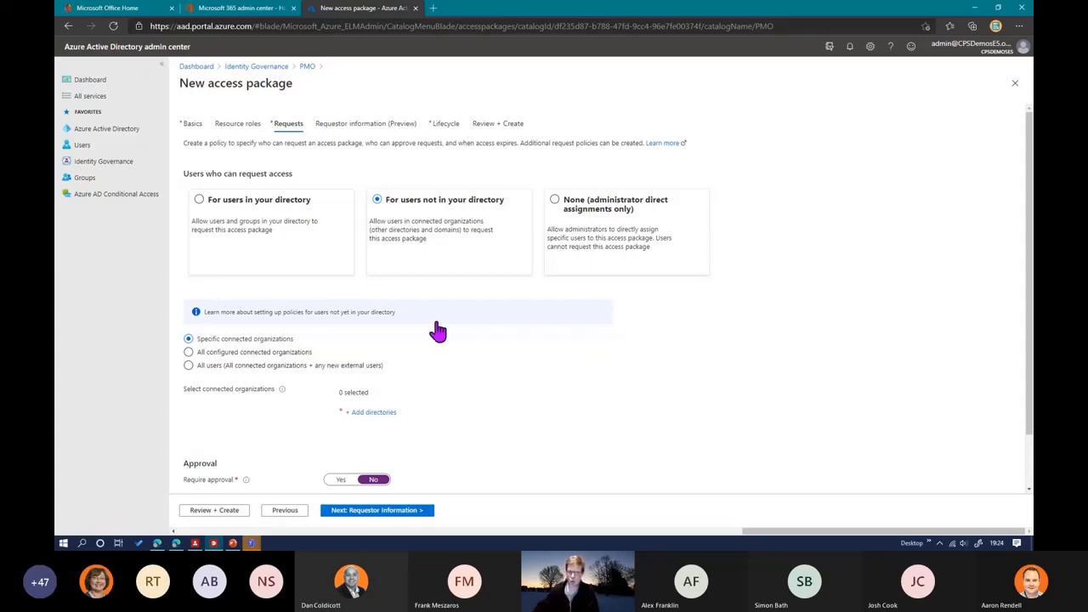
click(243, 366)
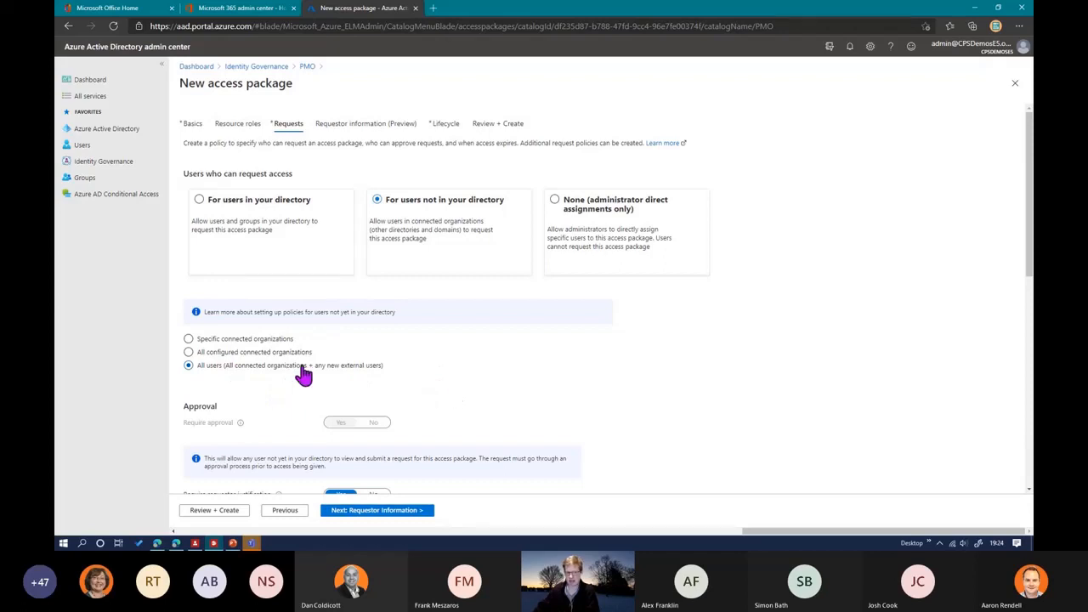
scroll(639, 401, down, 1)
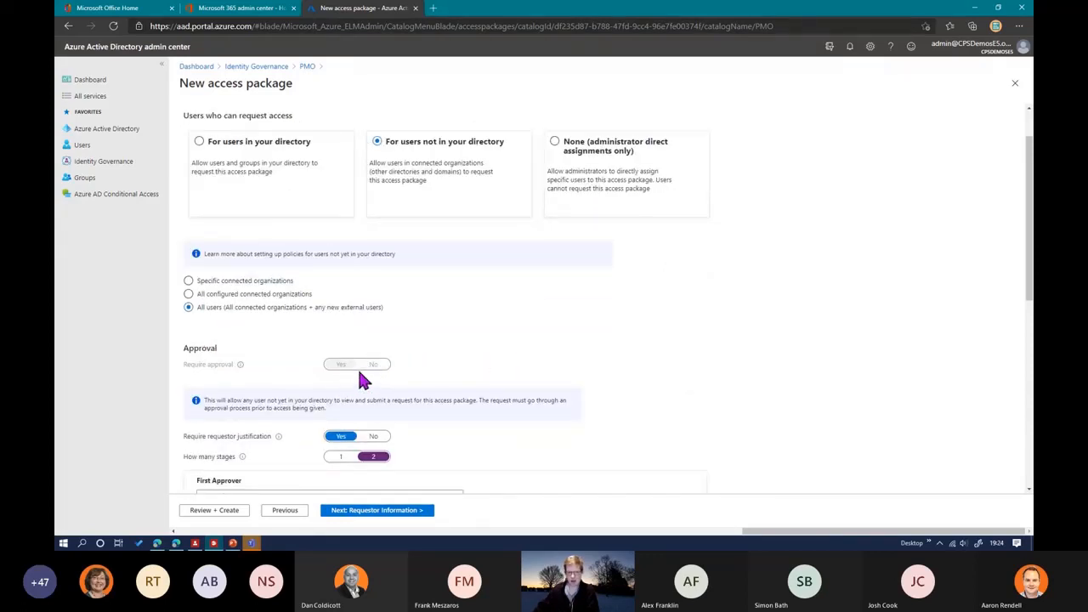
click(226, 294)
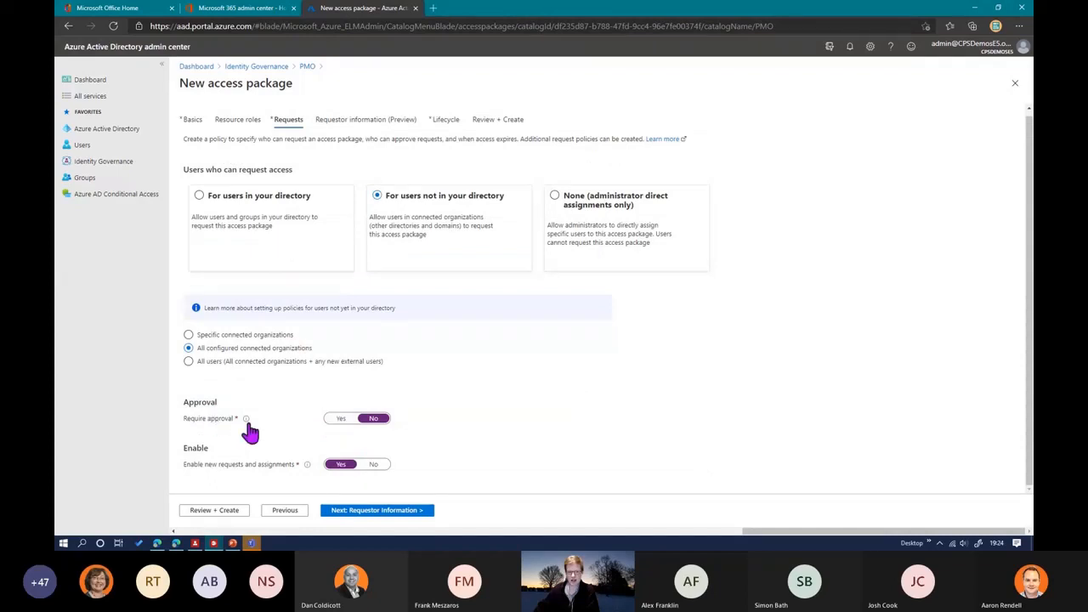
Step: Require approval for the external users' requests and review the first and second approver settings
click(340, 418)
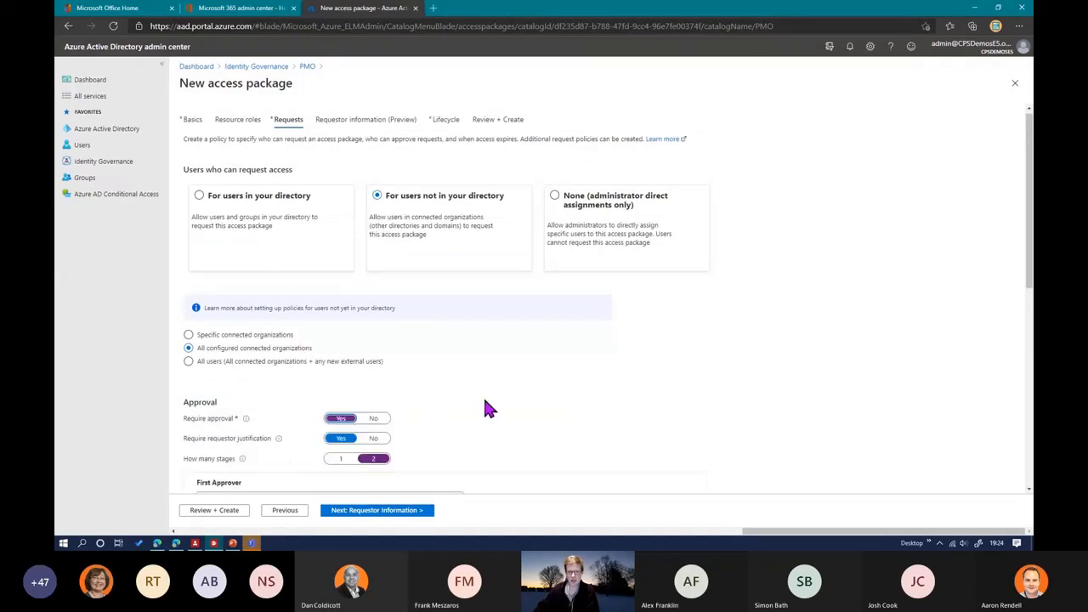
scroll(487, 406, down, 2)
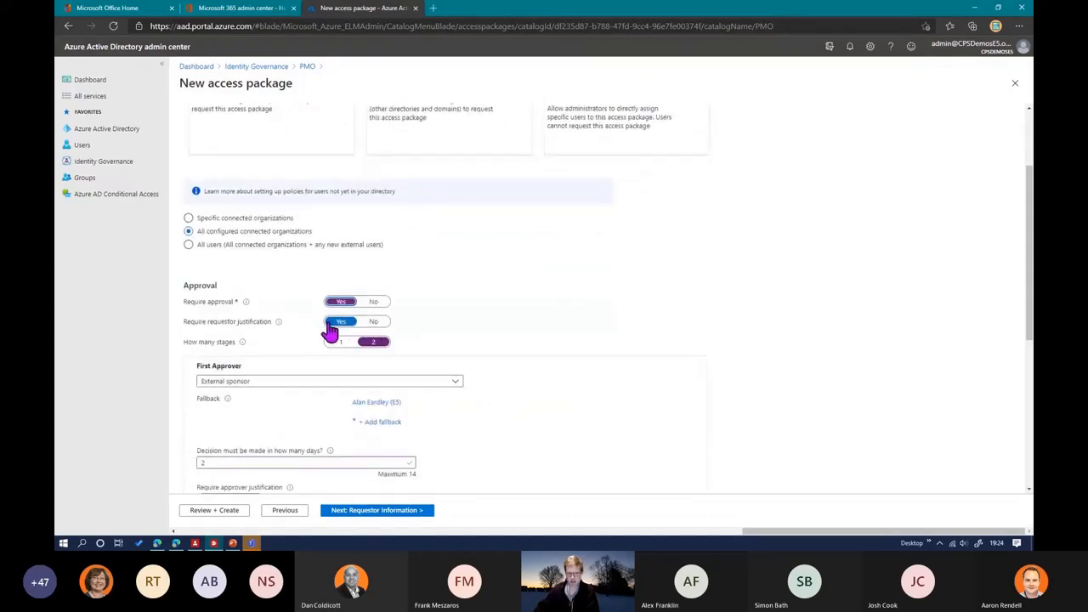
scroll(443, 327, down, 1)
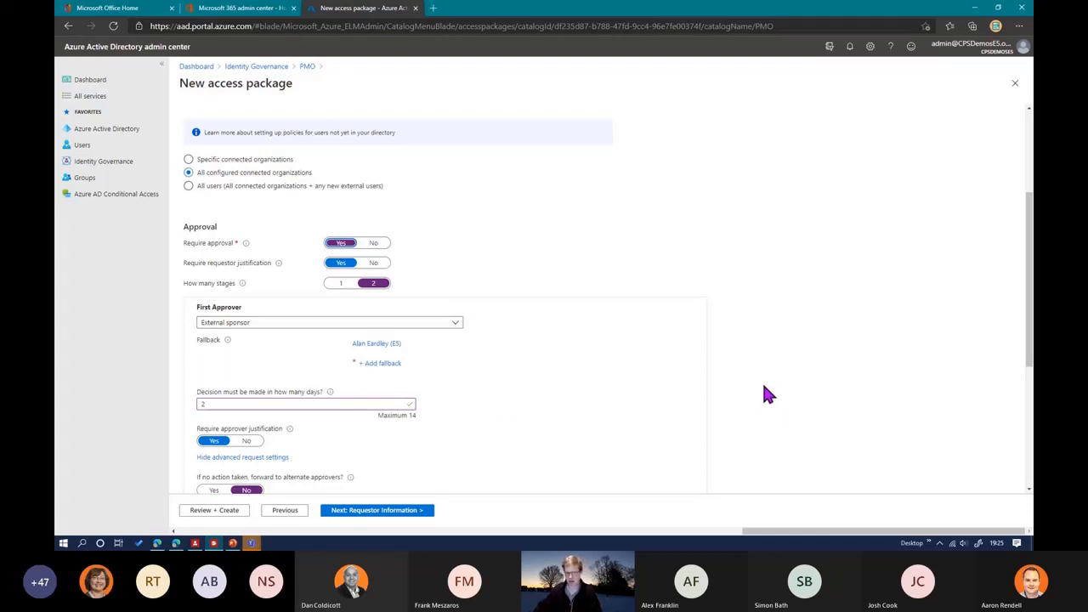
scroll(764, 388, down, 1)
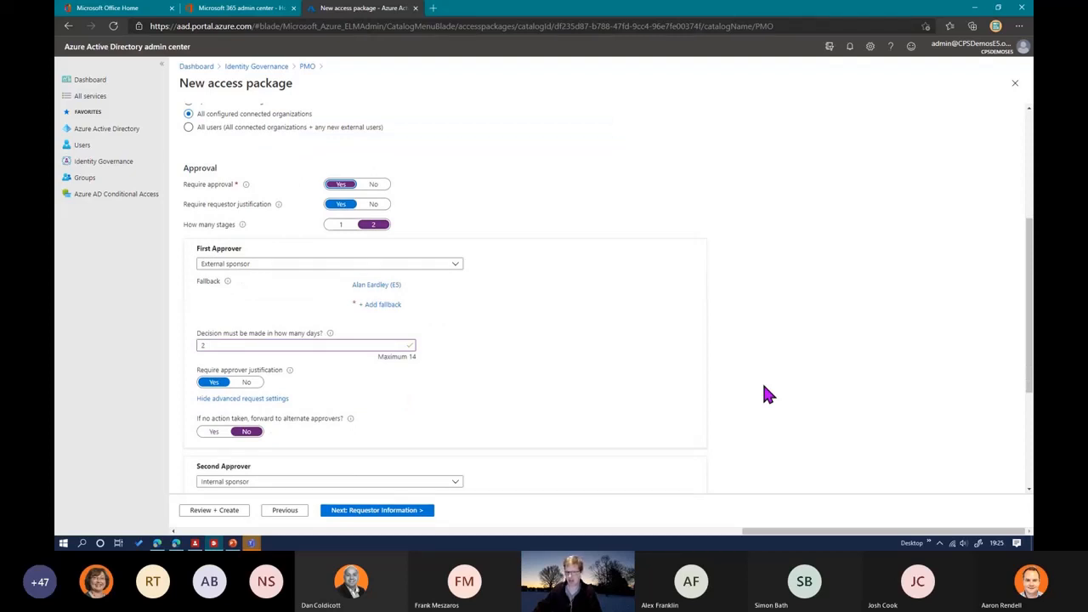
scroll(764, 394, down, 1)
scroll(764, 393, down, 2)
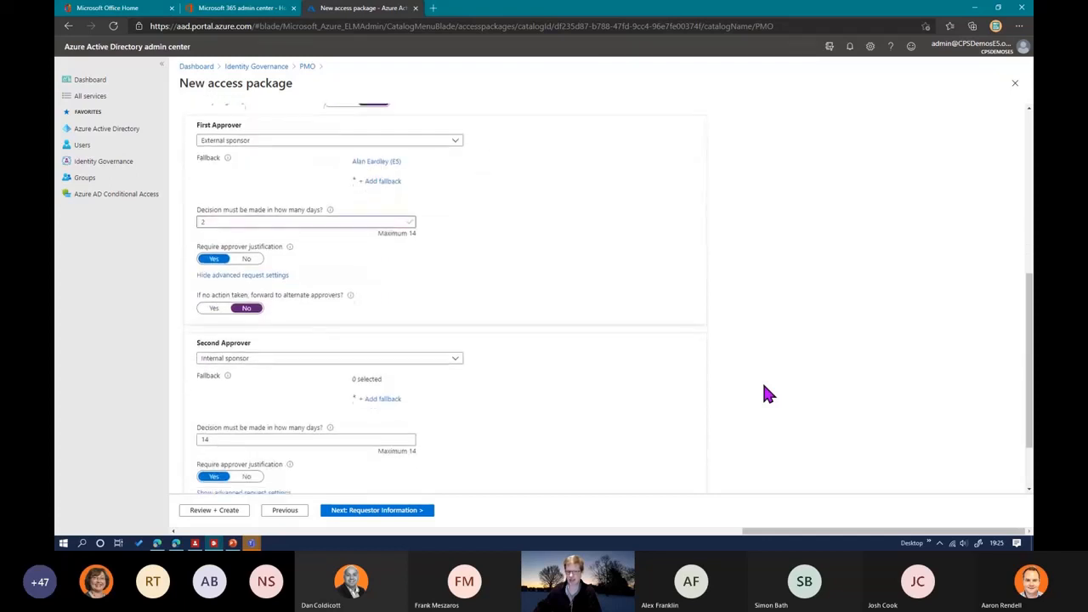
scroll(674, 372, down, 1)
scroll(671, 372, up, 8)
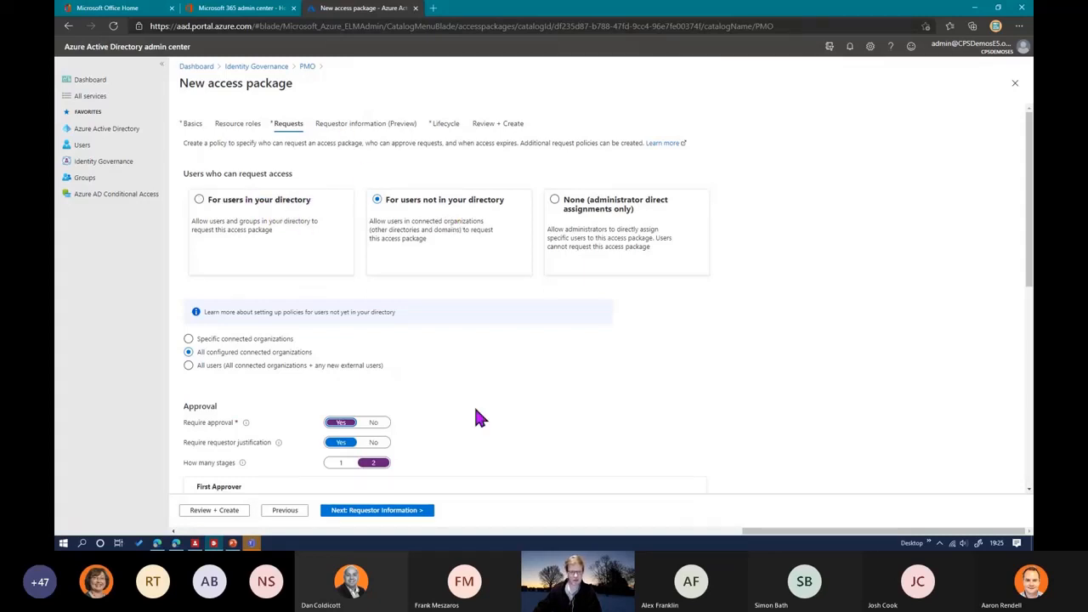
Step: Add the requestor question "Which project" with a Multiple choice answer format
scroll(474, 417, down, 5)
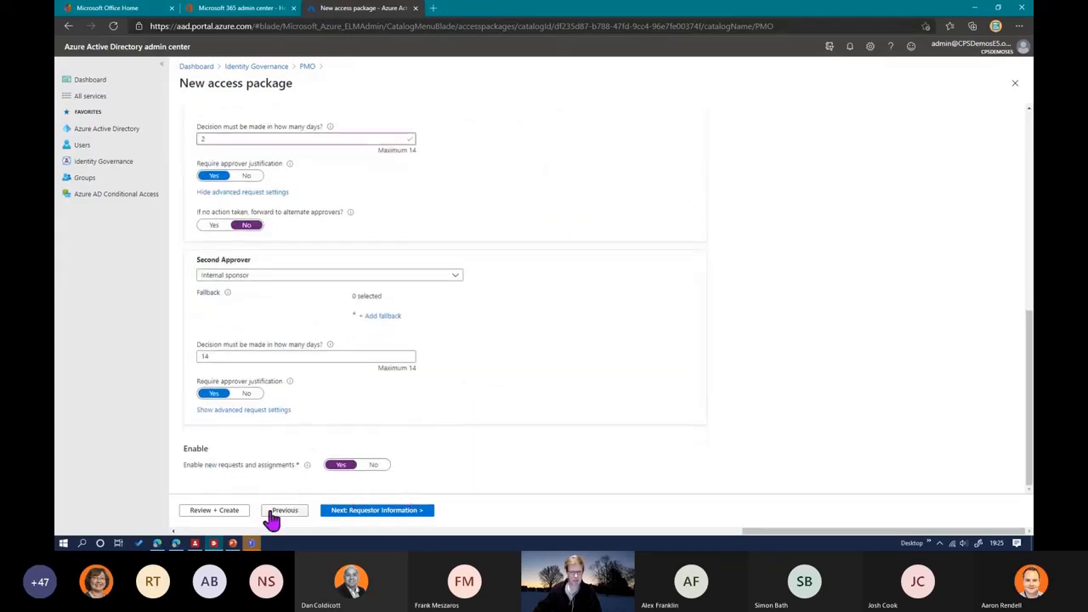
click(361, 512)
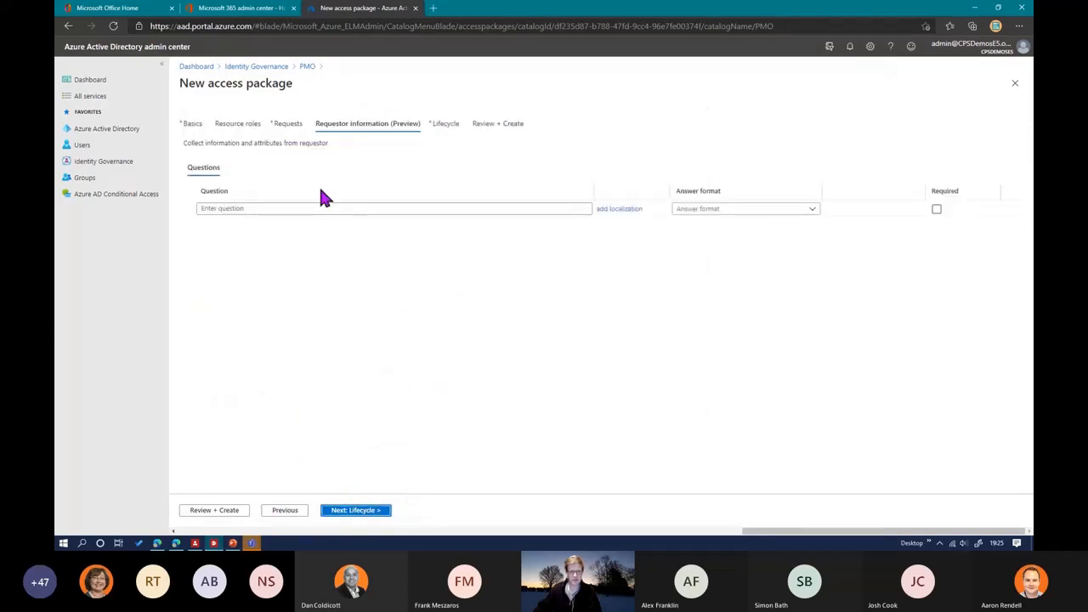
click(517, 210)
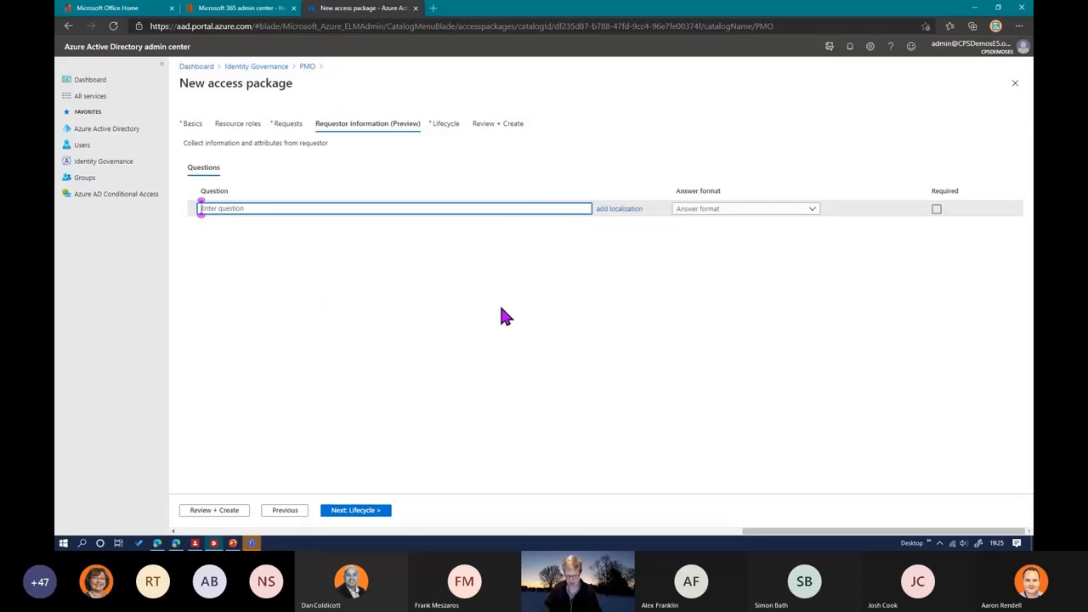
text(Which)
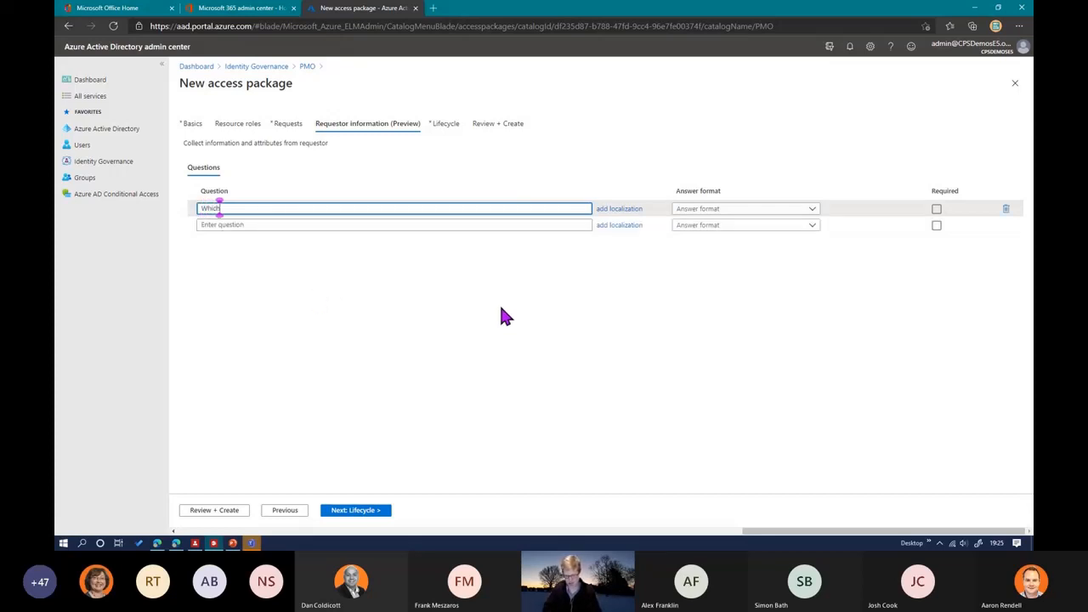
text( project)
click(737, 210)
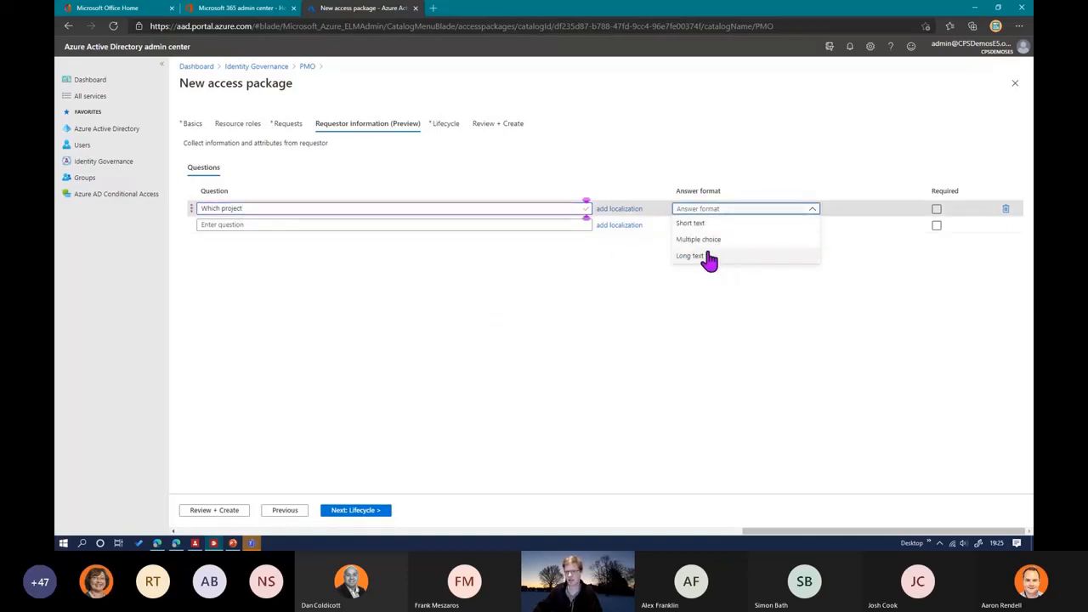
click(750, 238)
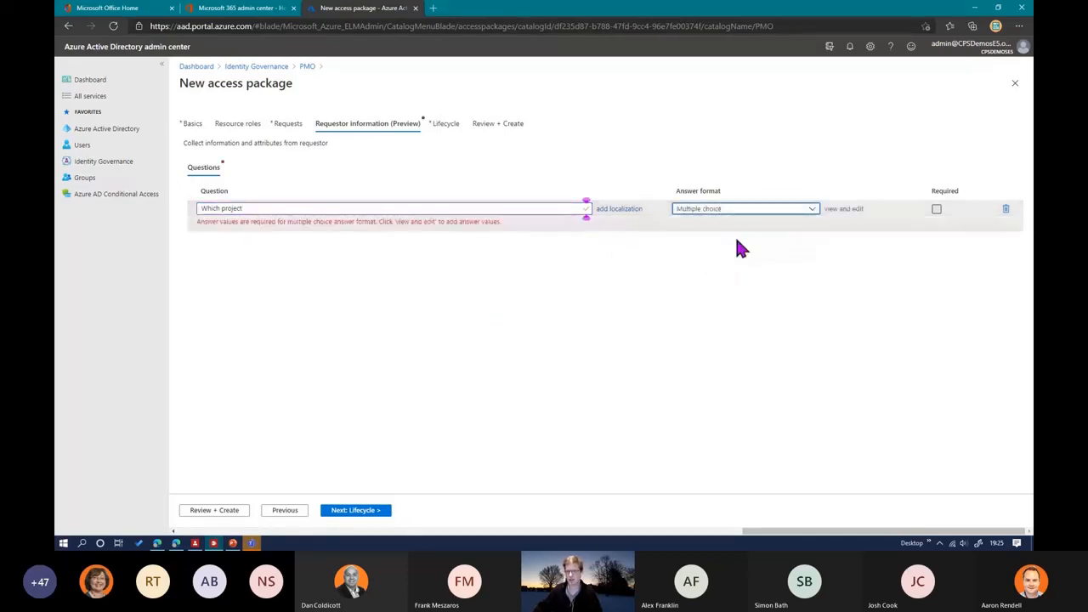
Step: Define Project A and Project B as the answer values of the "Which project" question and save them
click(846, 209)
click(802, 141)
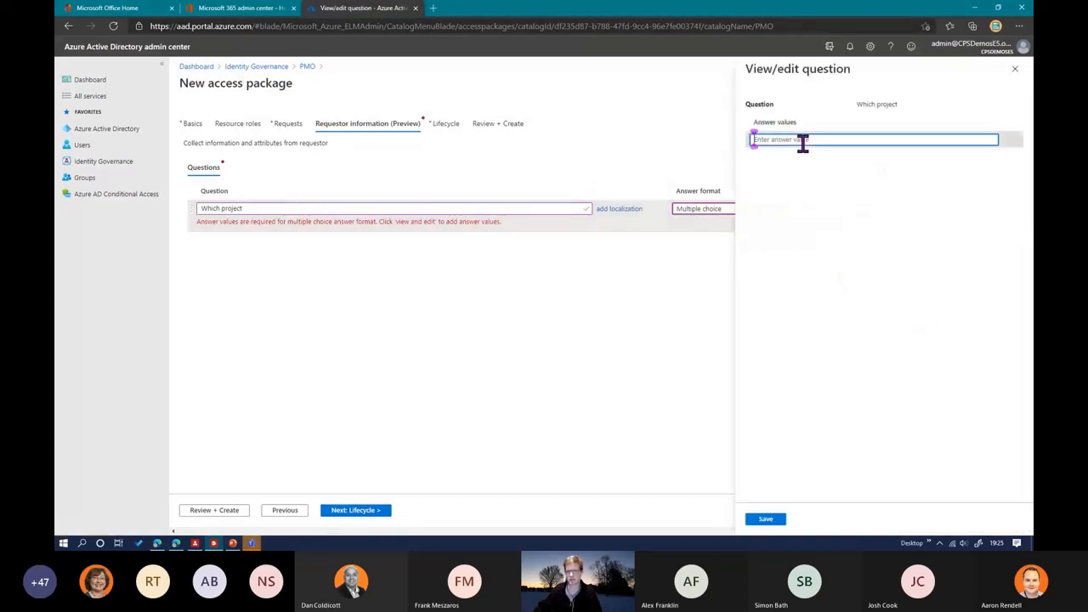
text(Project A)
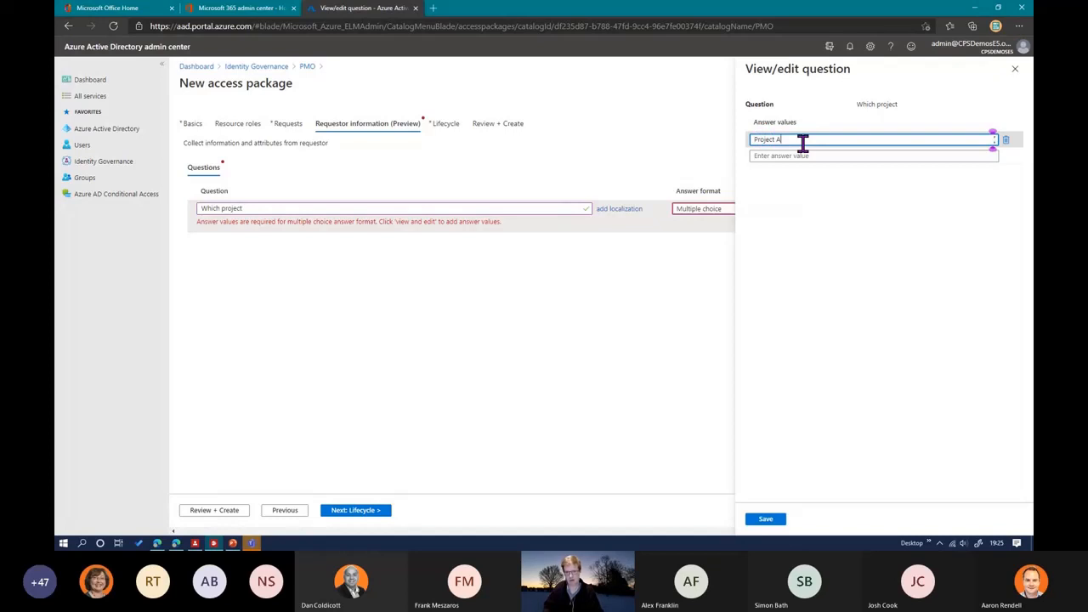
click(783, 154)
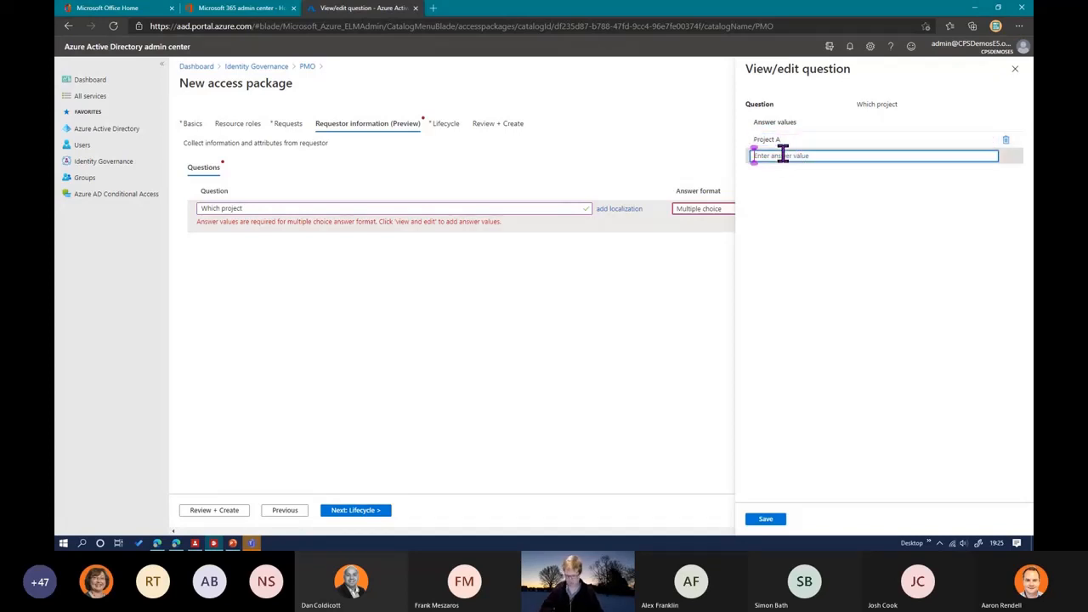
text(Project B)
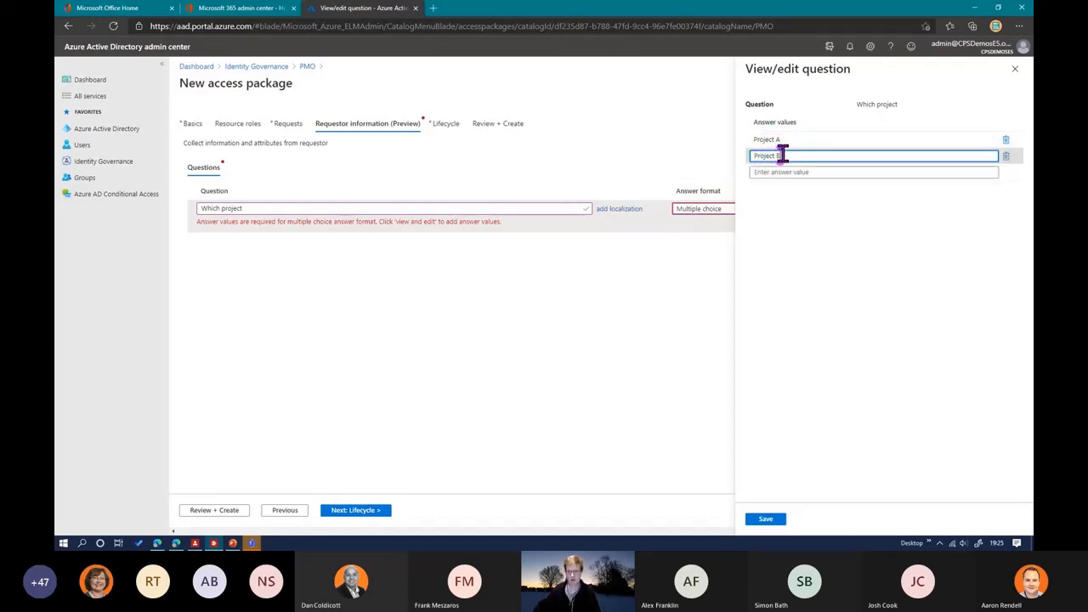
click(767, 520)
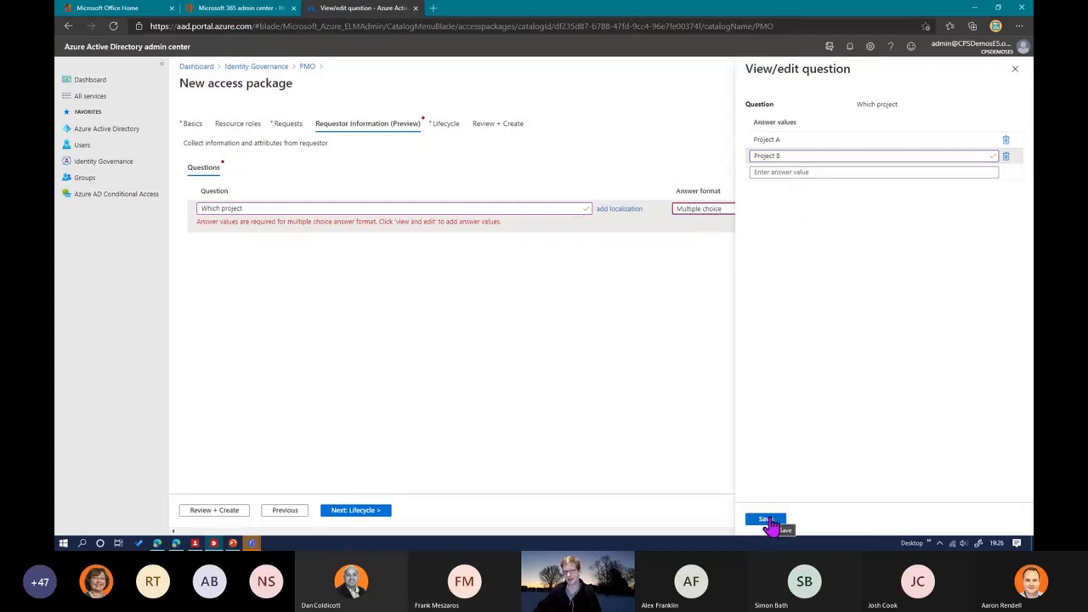
click(768, 519)
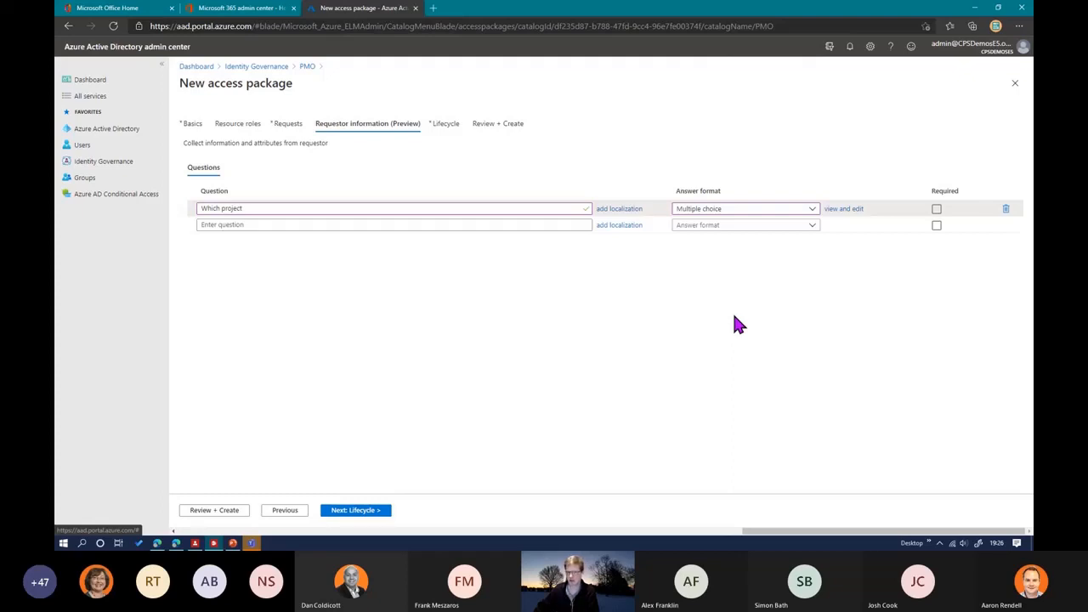
Step: Set the access package assignments in the lifecycle settings to never expire, trying expiration on a date along the way
click(357, 510)
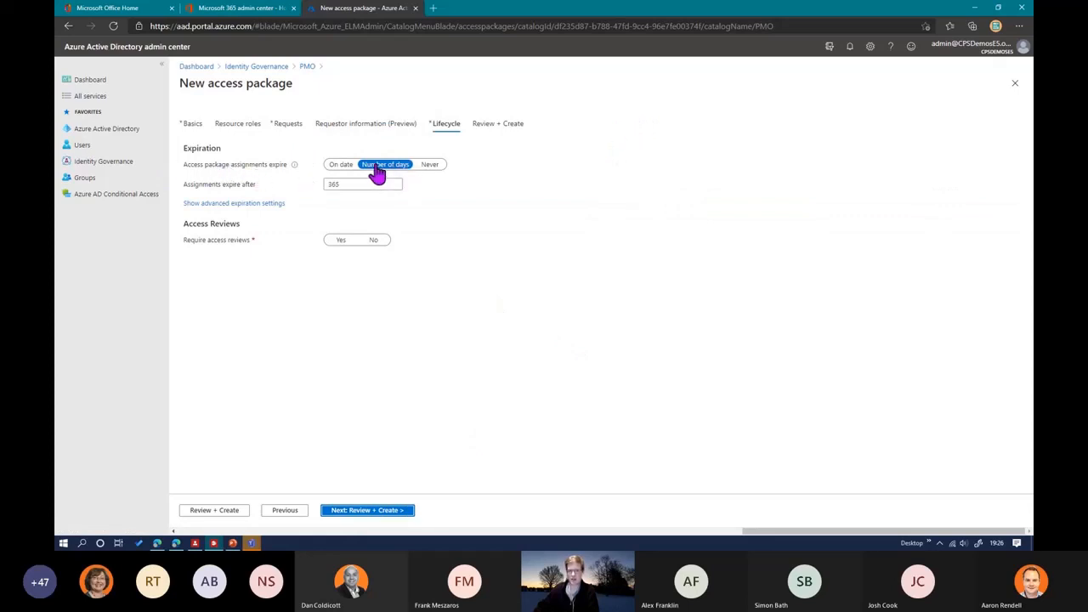
click(428, 166)
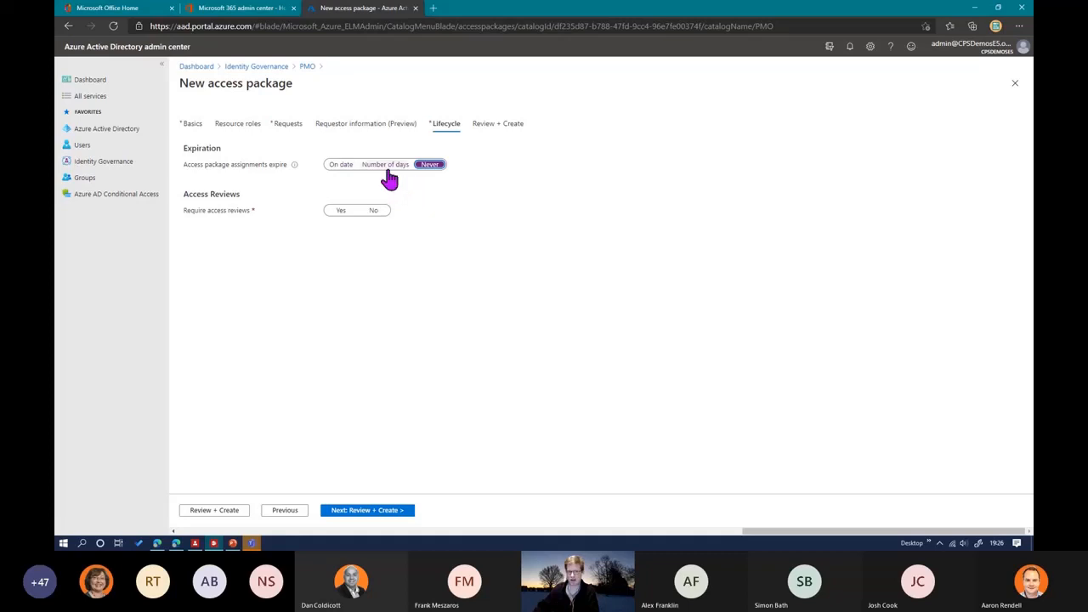
click(342, 165)
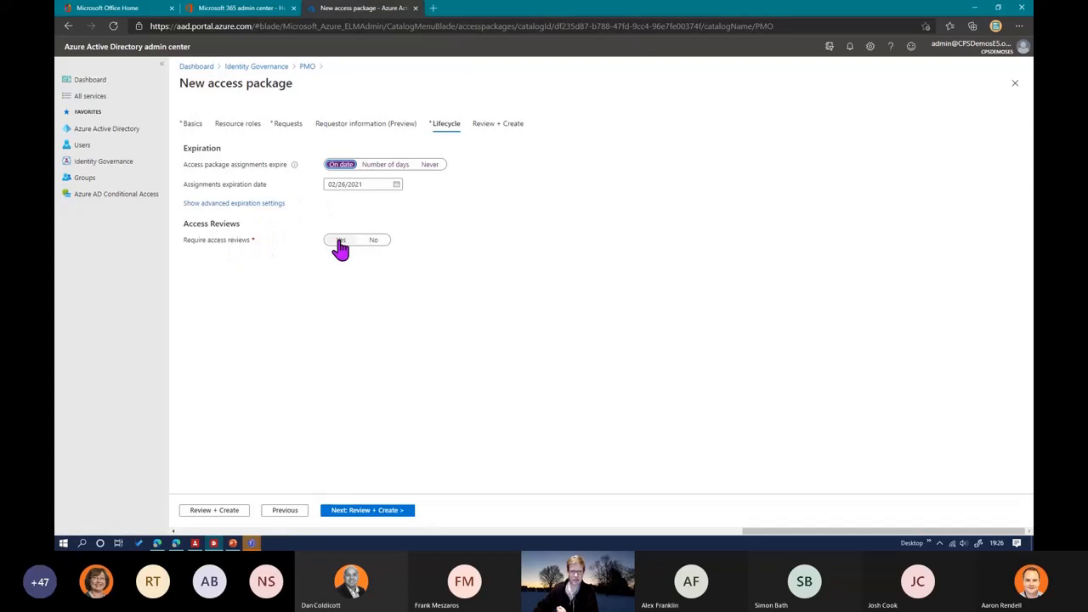
click(430, 165)
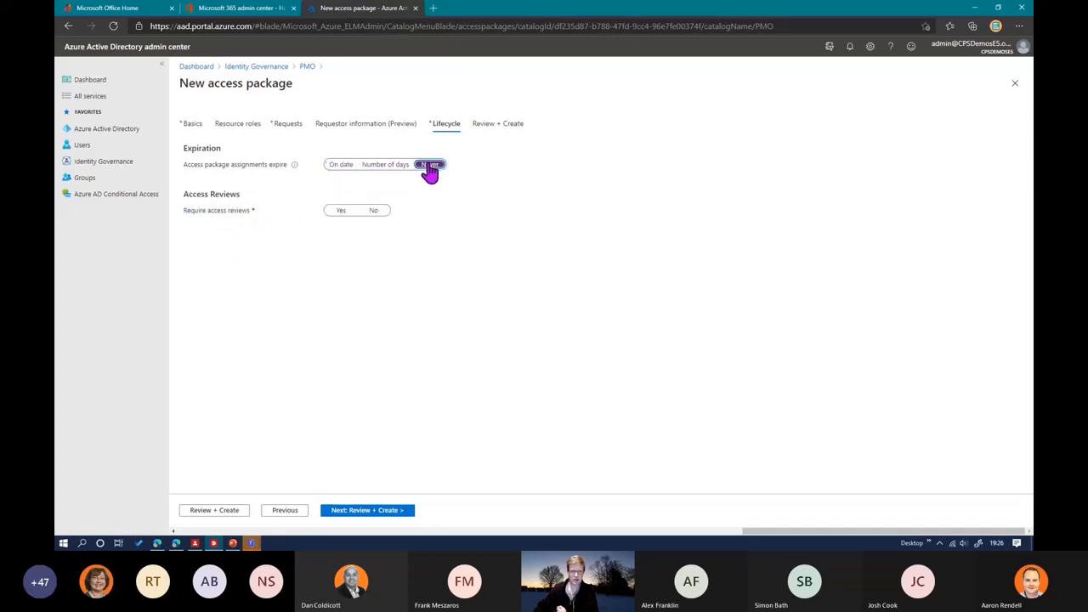
Step: Require monthly access reviews with a duration of 4 days, carried out by specific reviewers
click(341, 211)
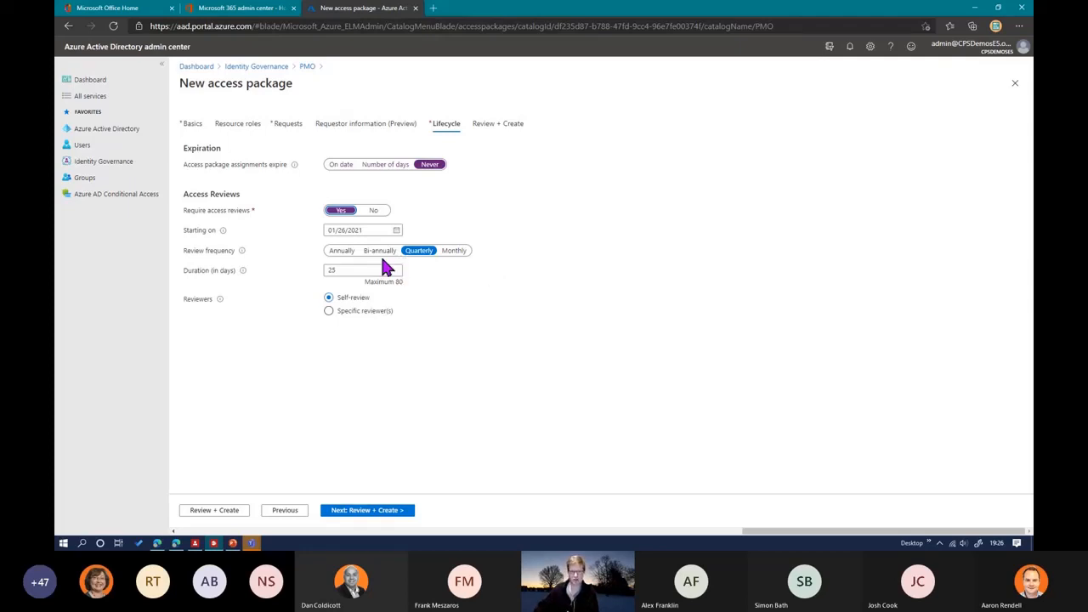
click(448, 251)
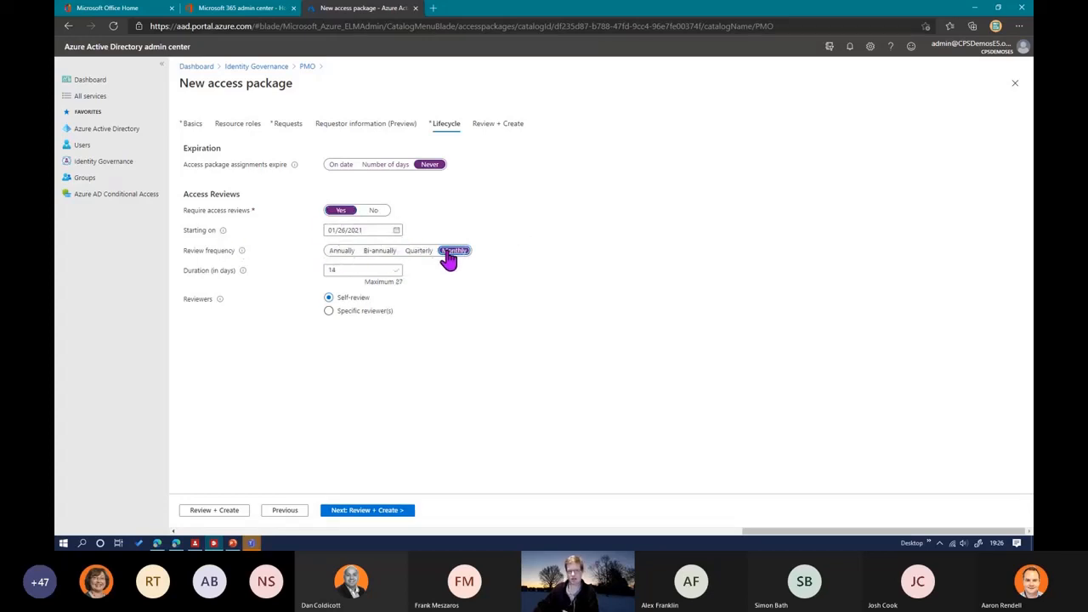
double_click(374, 273)
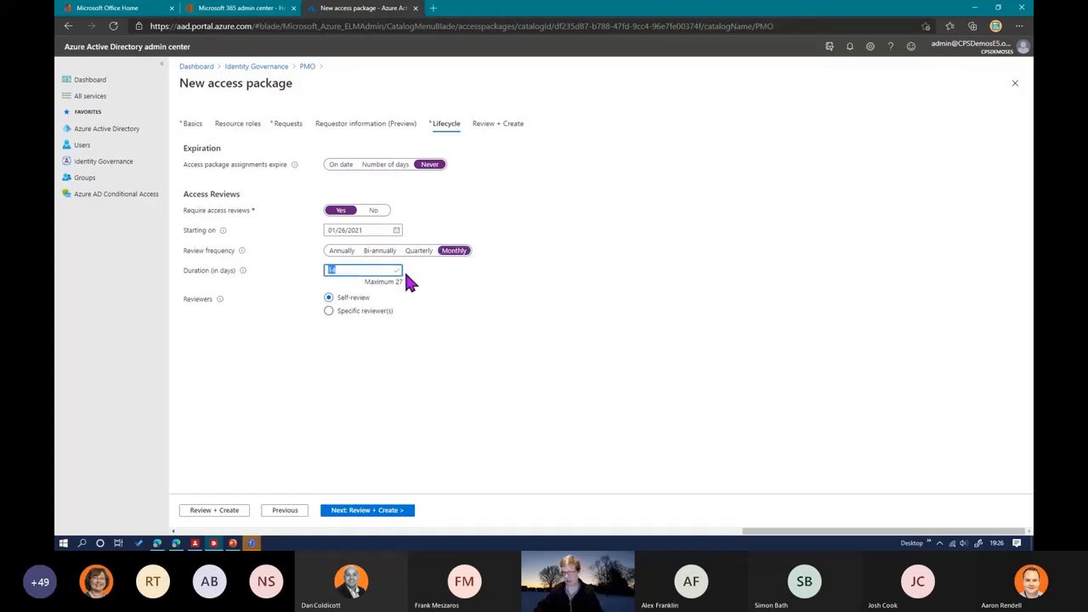
text(4)
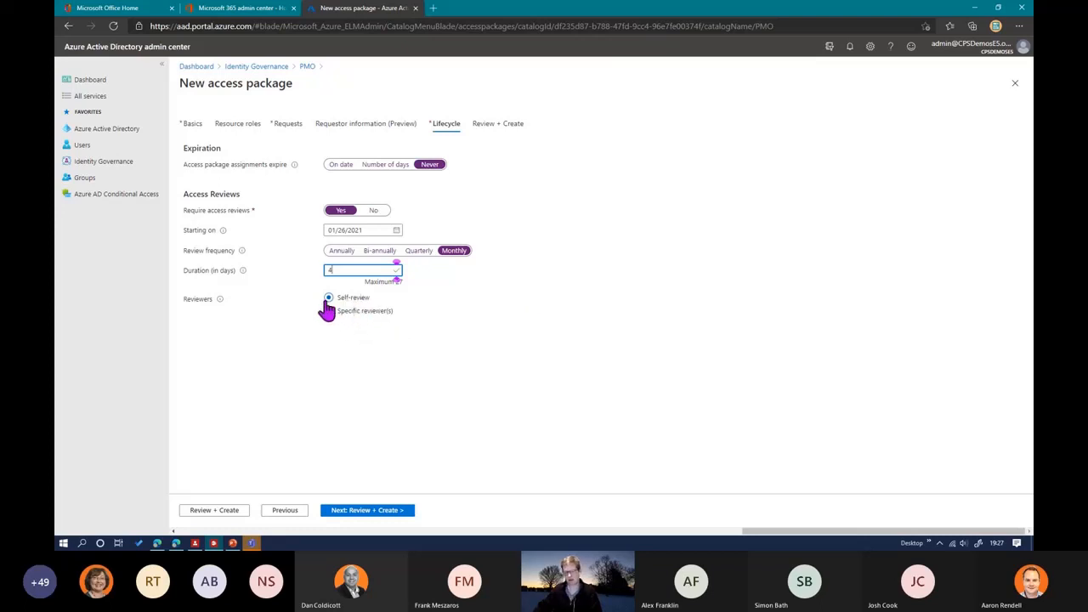
click(359, 312)
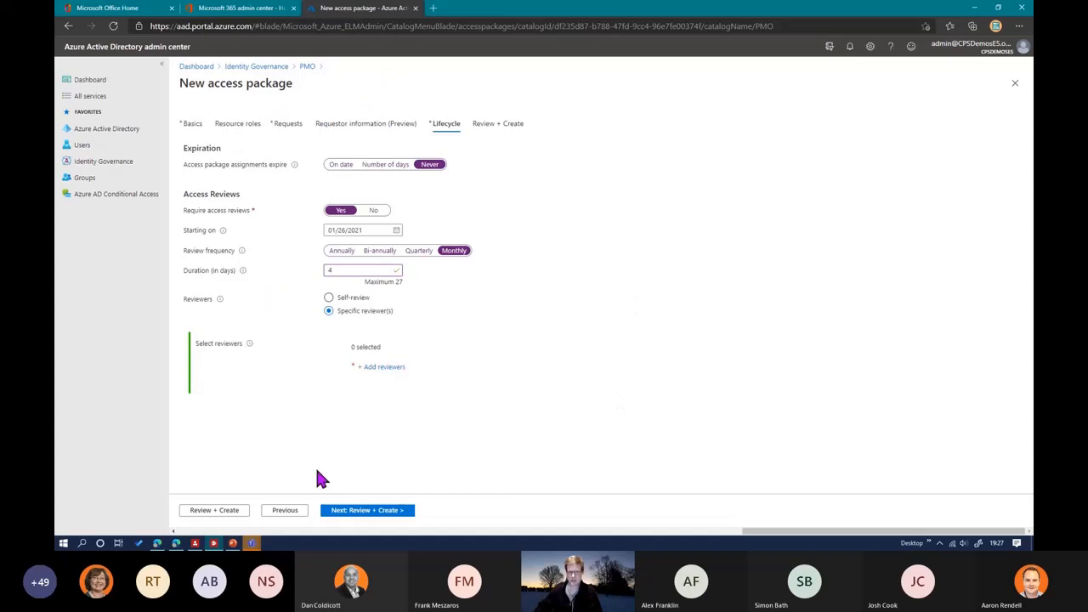
Step: Examine the new access package's configuration summary, including resource roles, requests, both approvers, requestor question and lifecycle
click(350, 513)
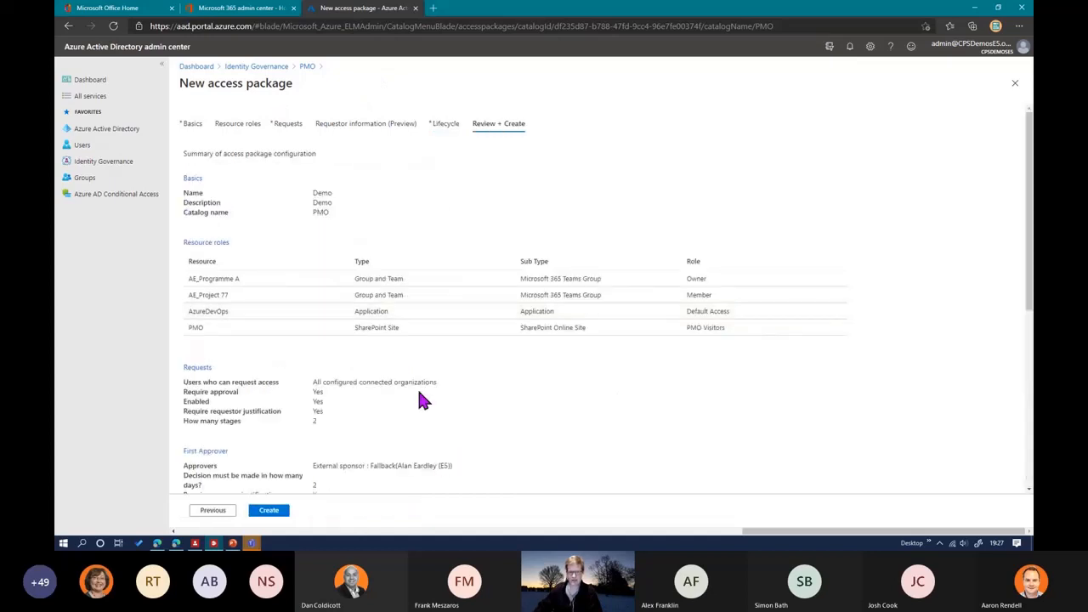
scroll(423, 400, down, 3)
scroll(523, 285, up, 2)
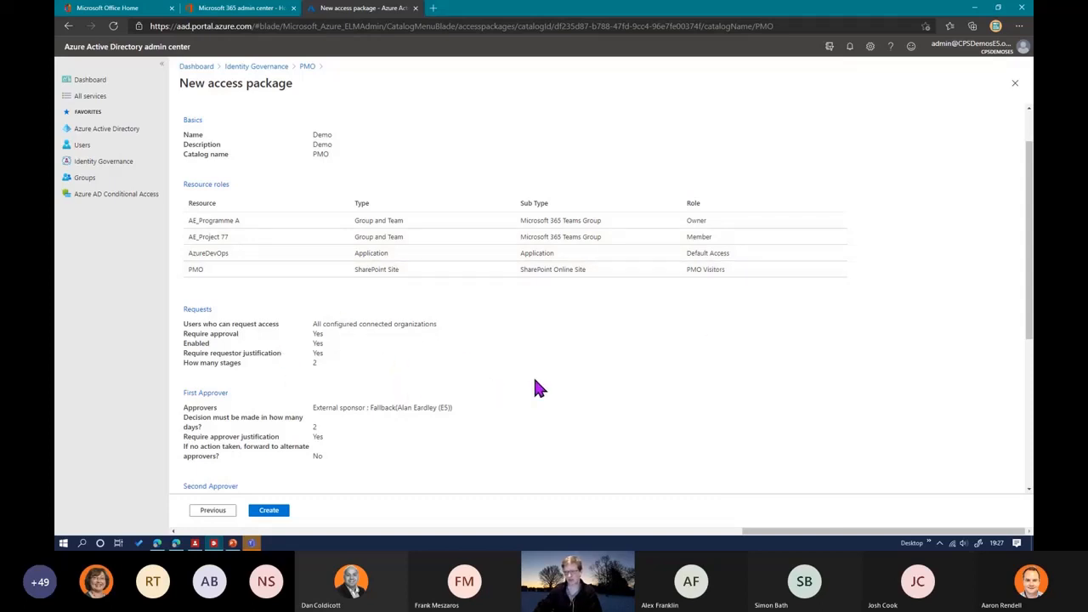
scroll(539, 381, down, 1)
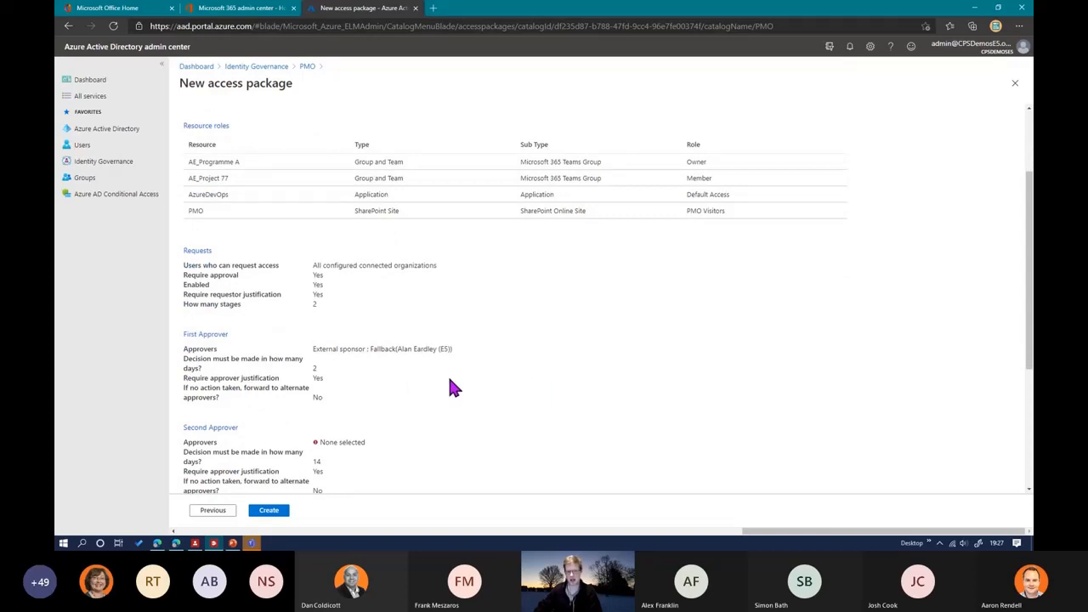
scroll(453, 388, down, 2)
scroll(296, 415, down, 2)
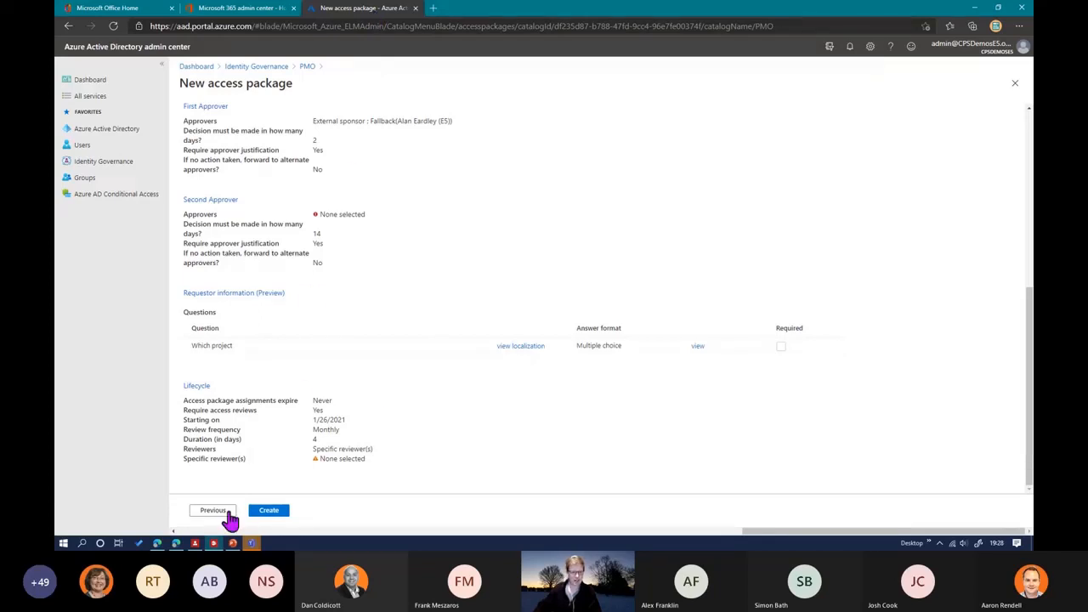
scroll(284, 345, up, 3)
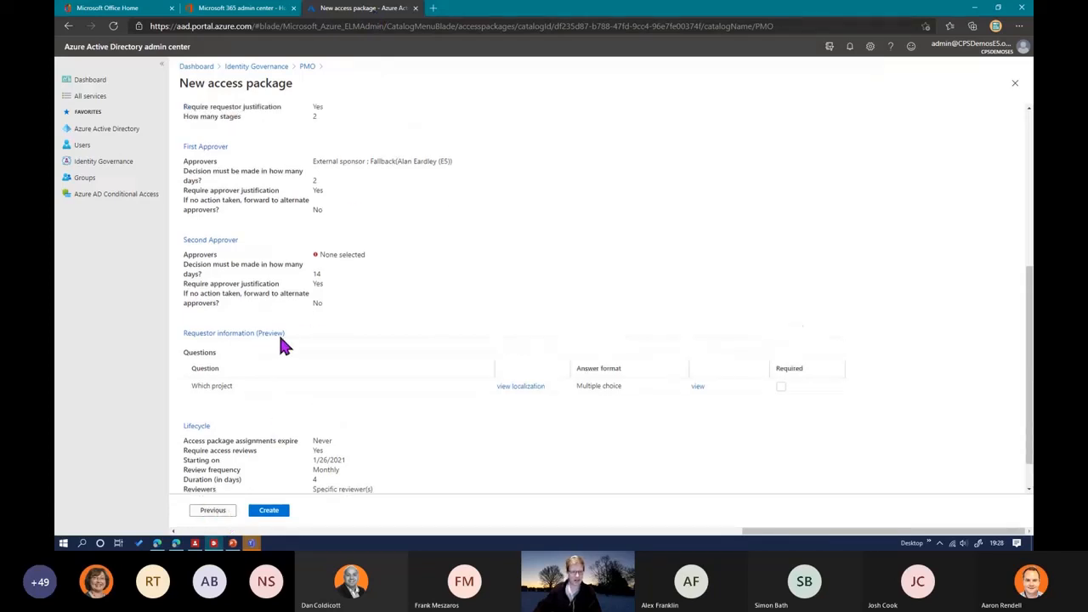
Step: Leave the new package unsaved, open the PMO Member - Internal access package and copy its My Access portal link
click(307, 67)
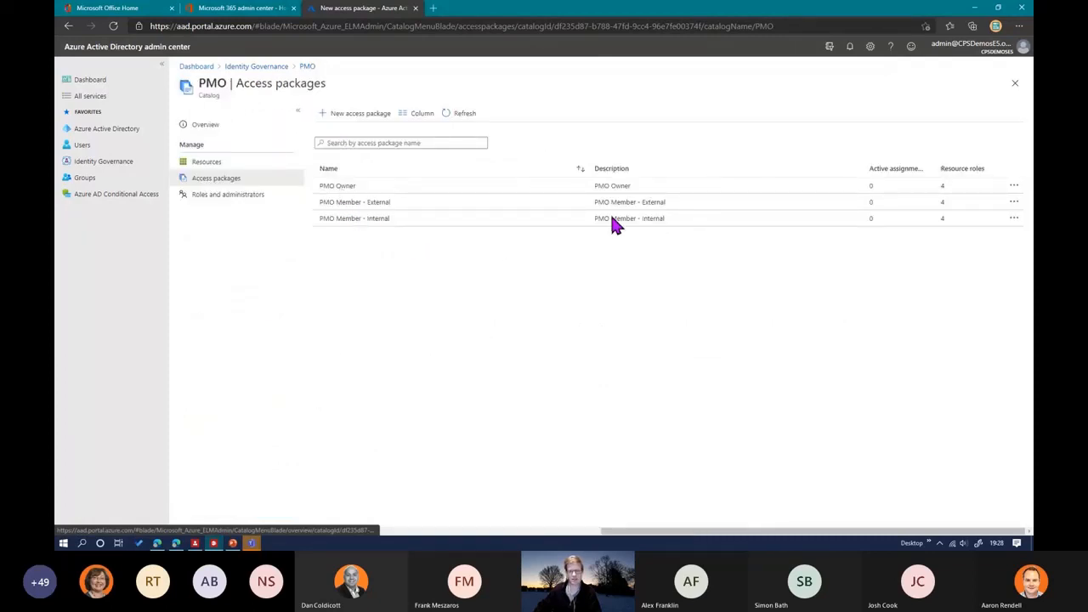
click(1015, 219)
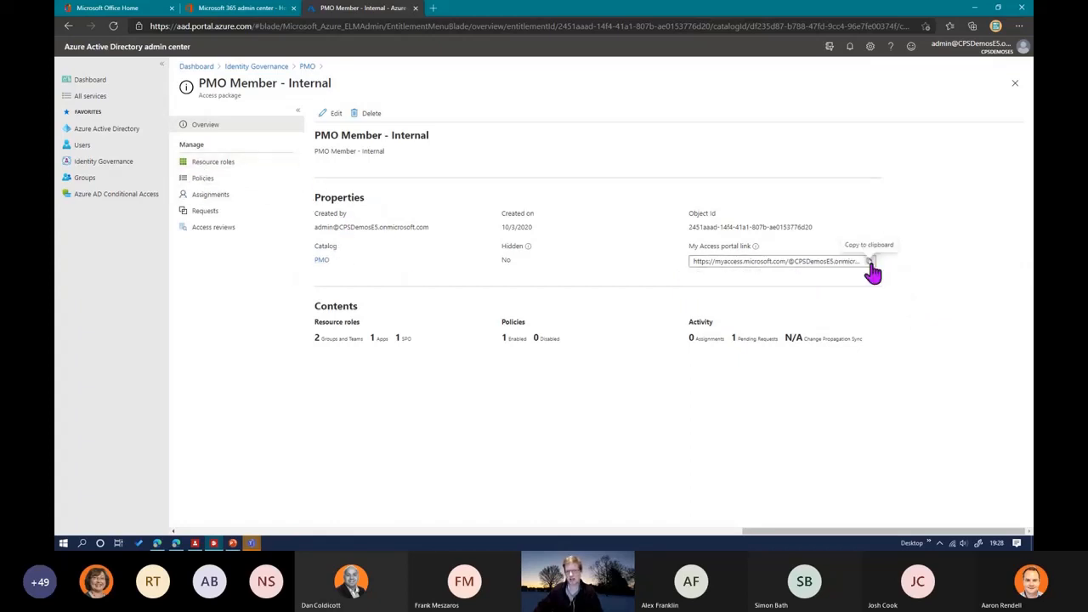
click(871, 263)
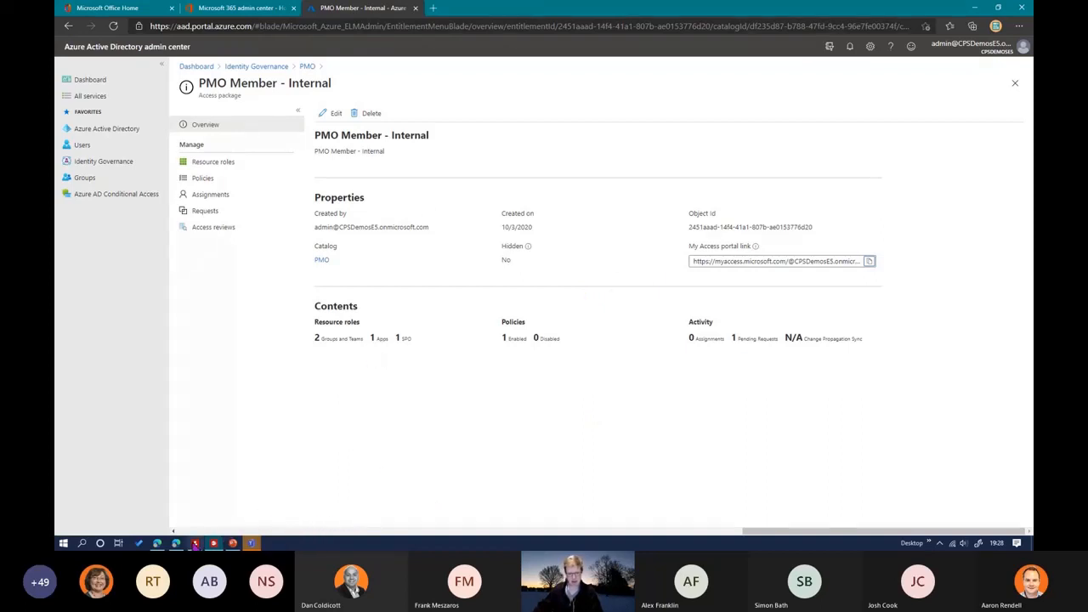
Step: Switch to My Access, examine the access request form for the PMO Member - Internal package and cancel the request
click(158, 544)
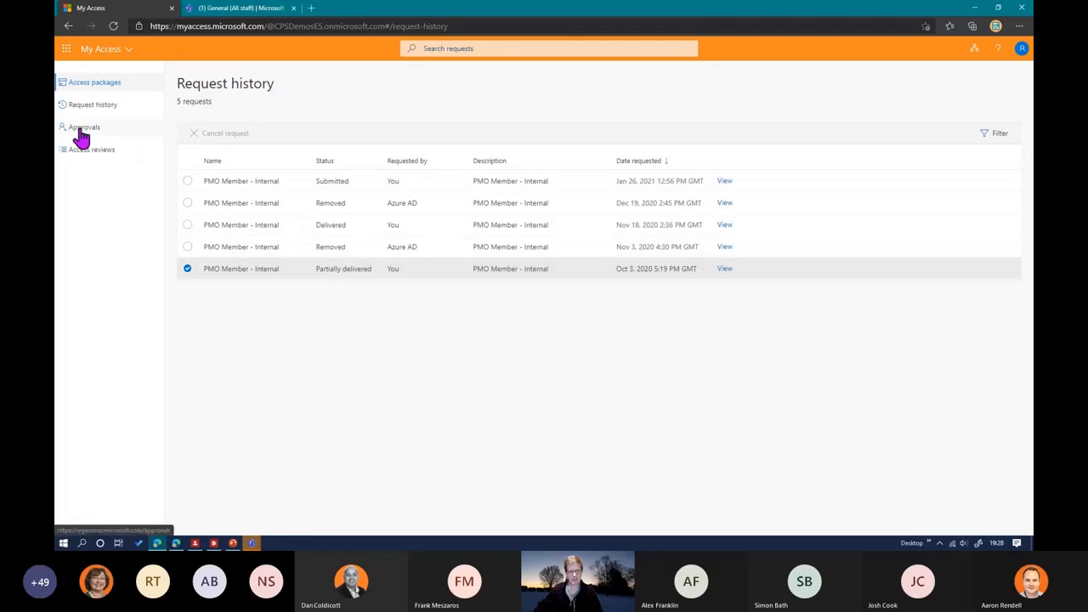
click(99, 85)
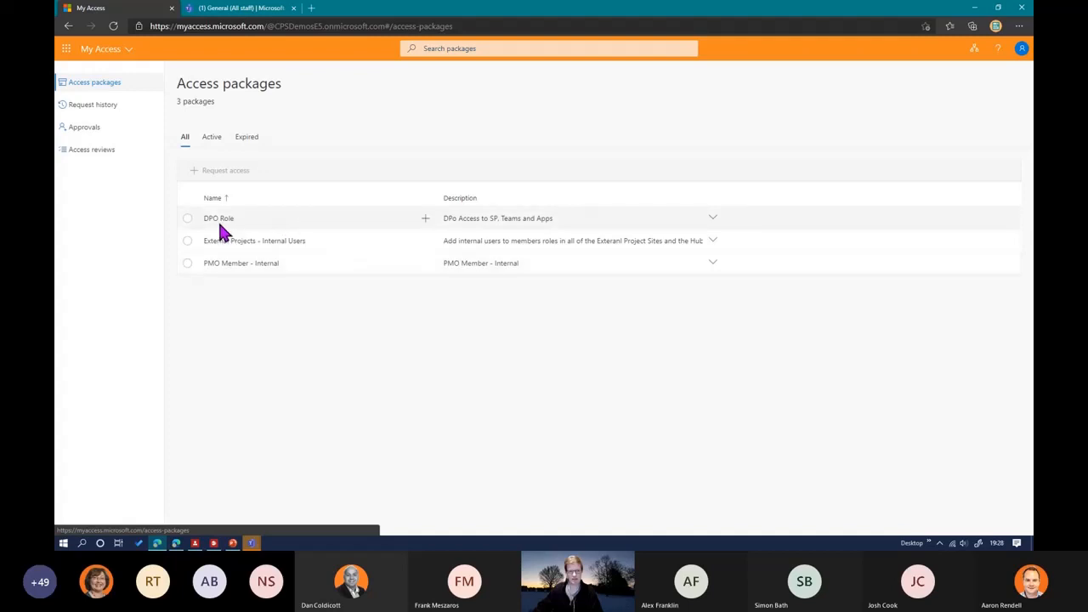
click(230, 264)
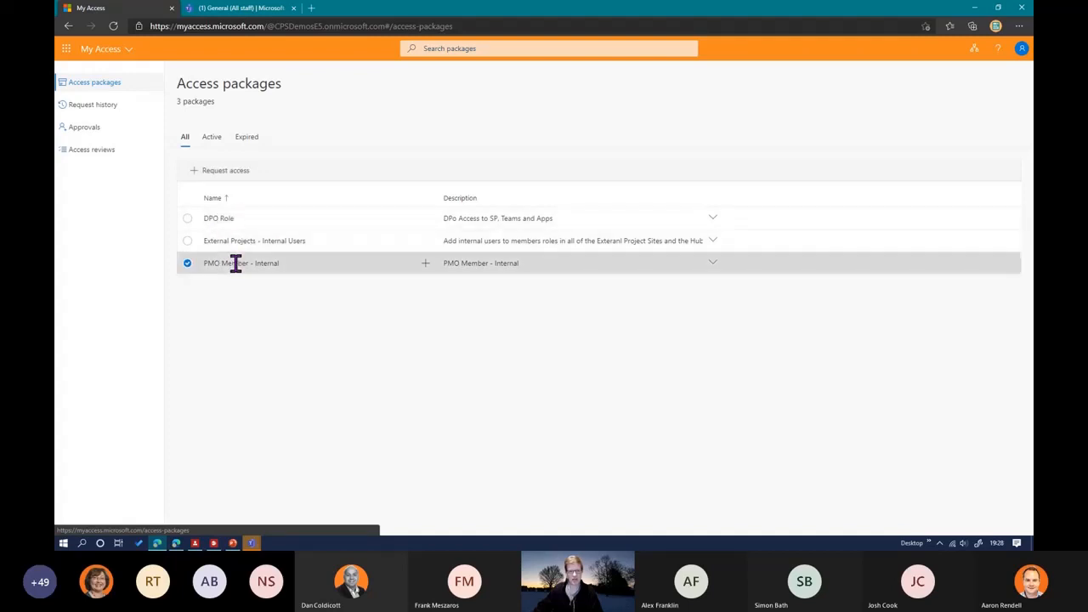
click(426, 265)
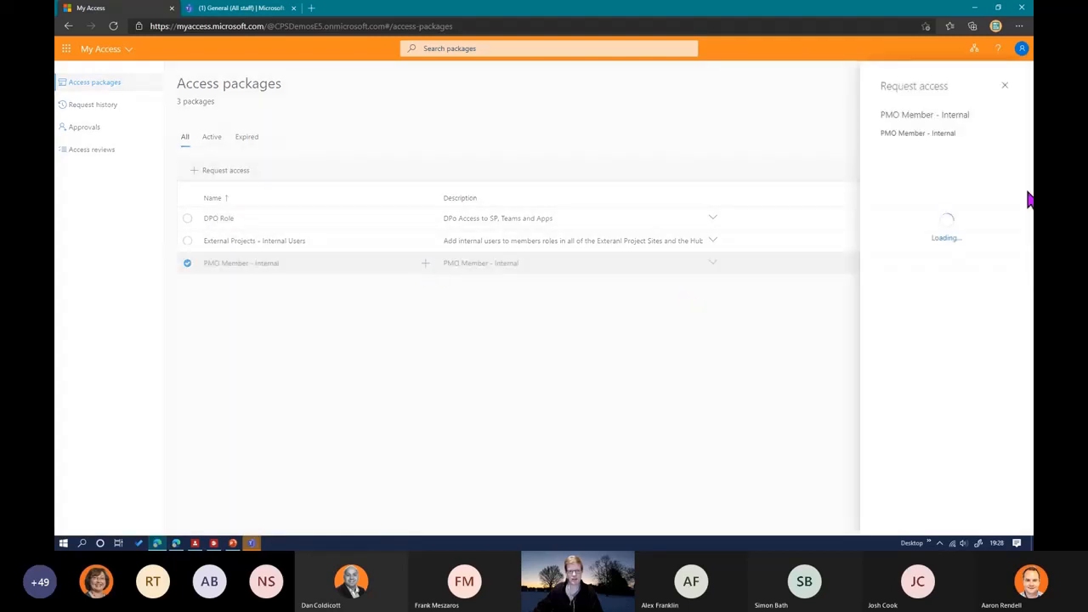
click(912, 170)
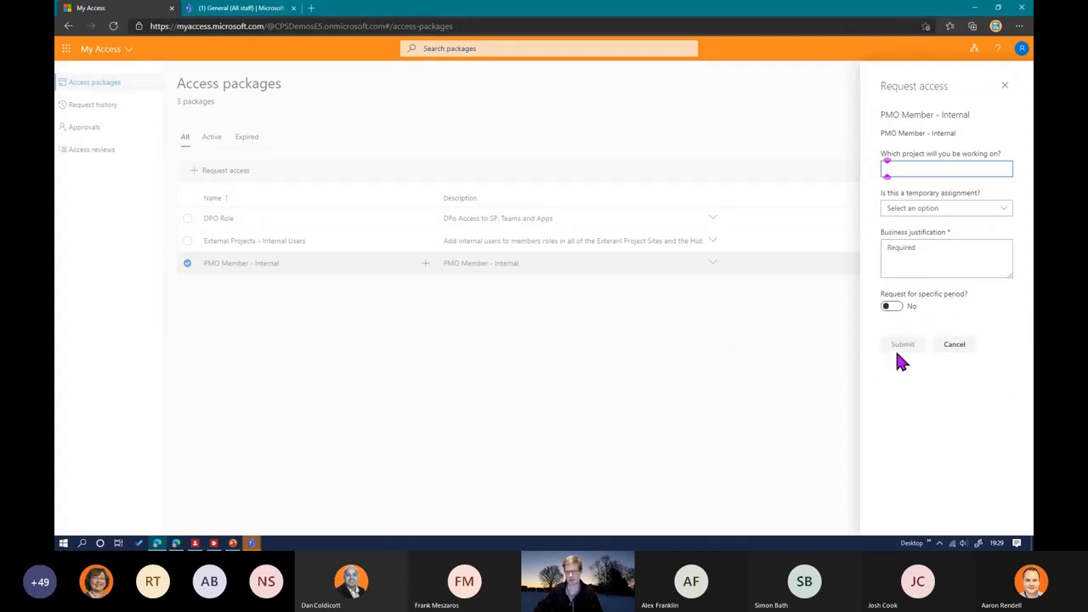
click(952, 346)
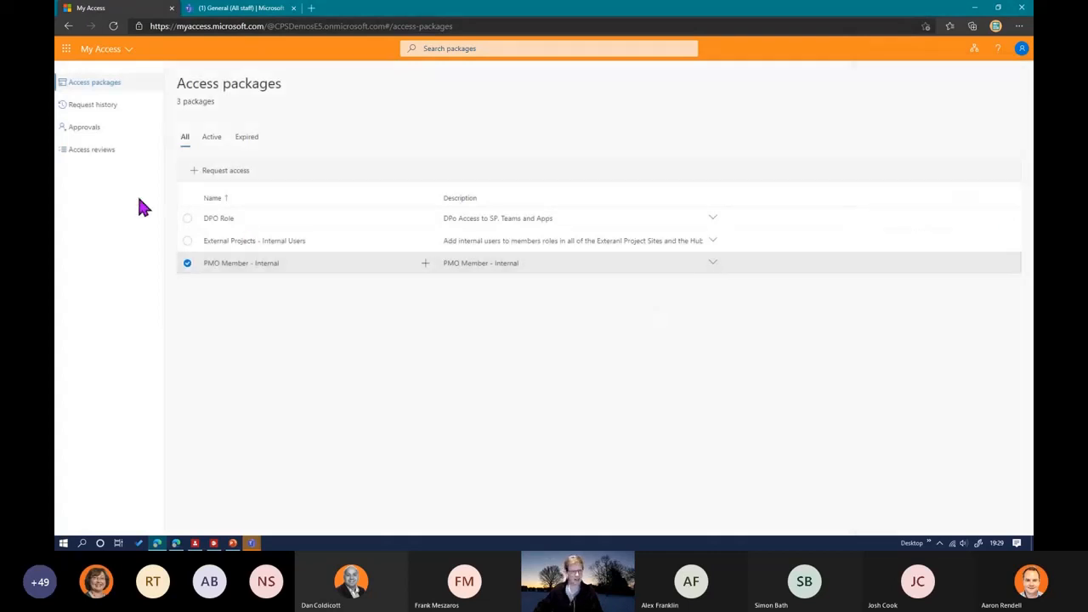
Step: Examine the request history and view the details of the pending PMO Member - Internal request from Jan 26, 2021
click(95, 105)
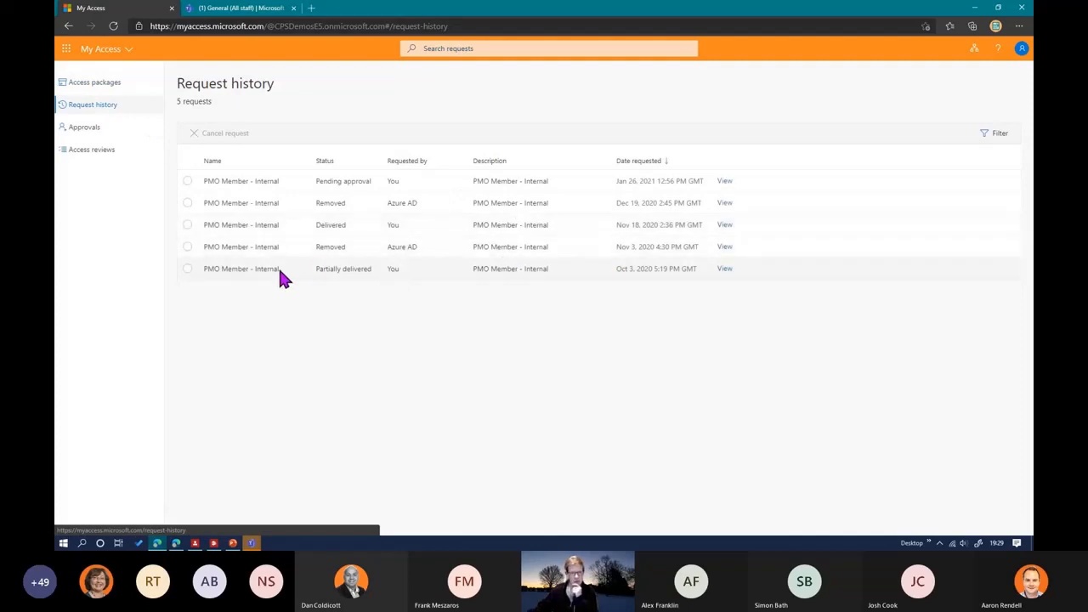
click(287, 180)
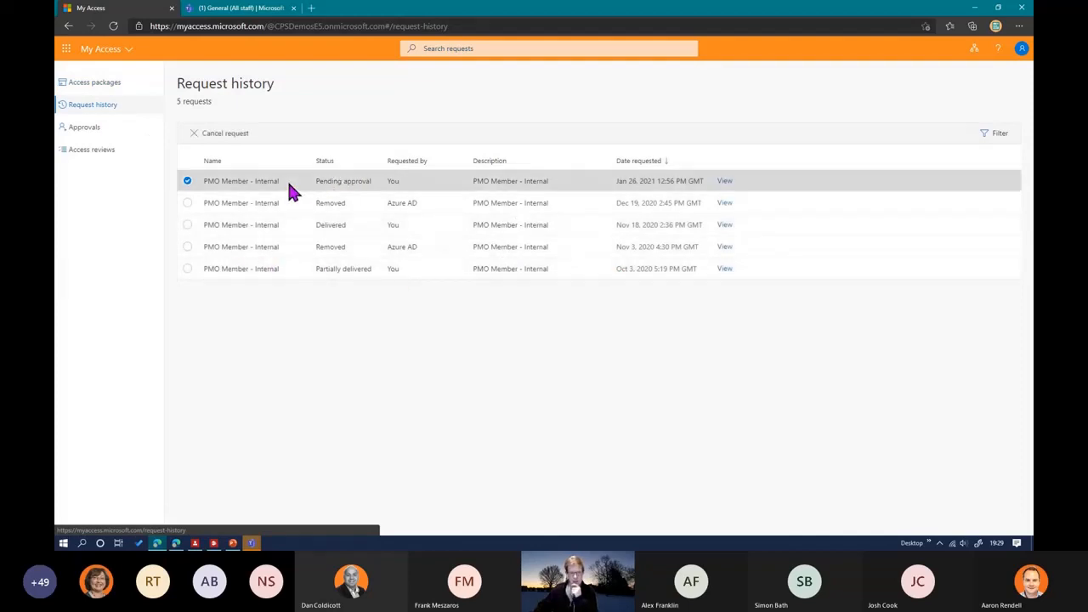
click(725, 183)
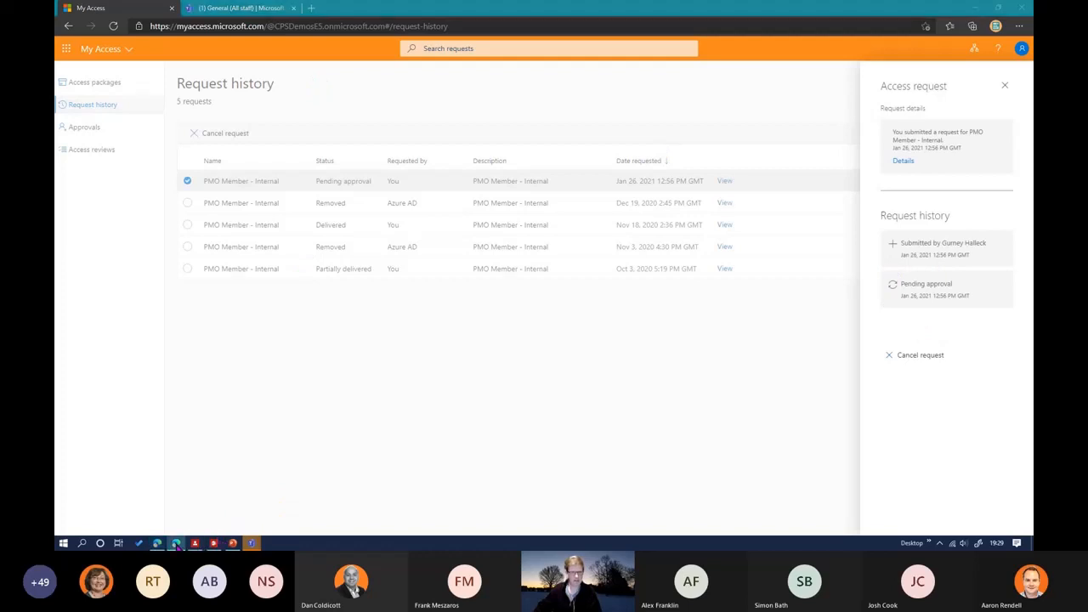
Step: In the first approver's My Access session, review the pending PMO Member - Internal request's details and approve it with the reason "Approved"
drag(1033, 80, 376, 5)
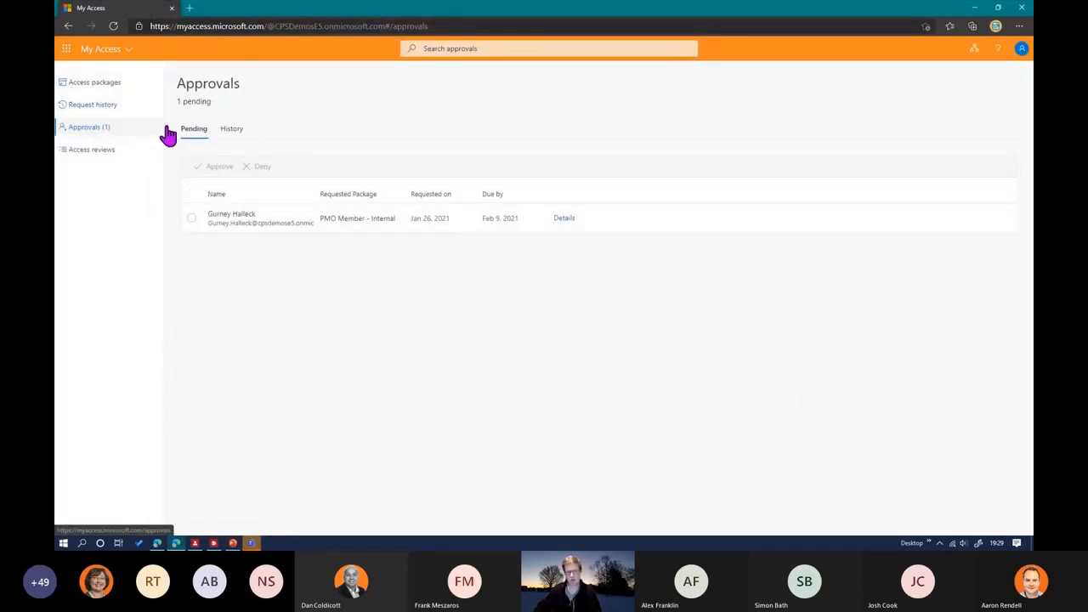
click(231, 222)
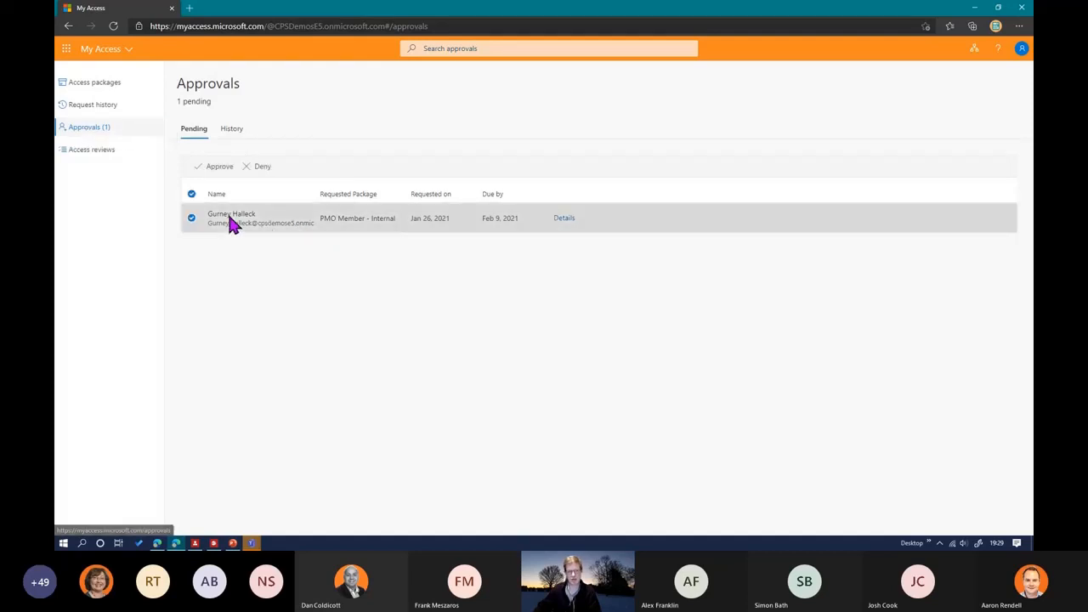
click(565, 219)
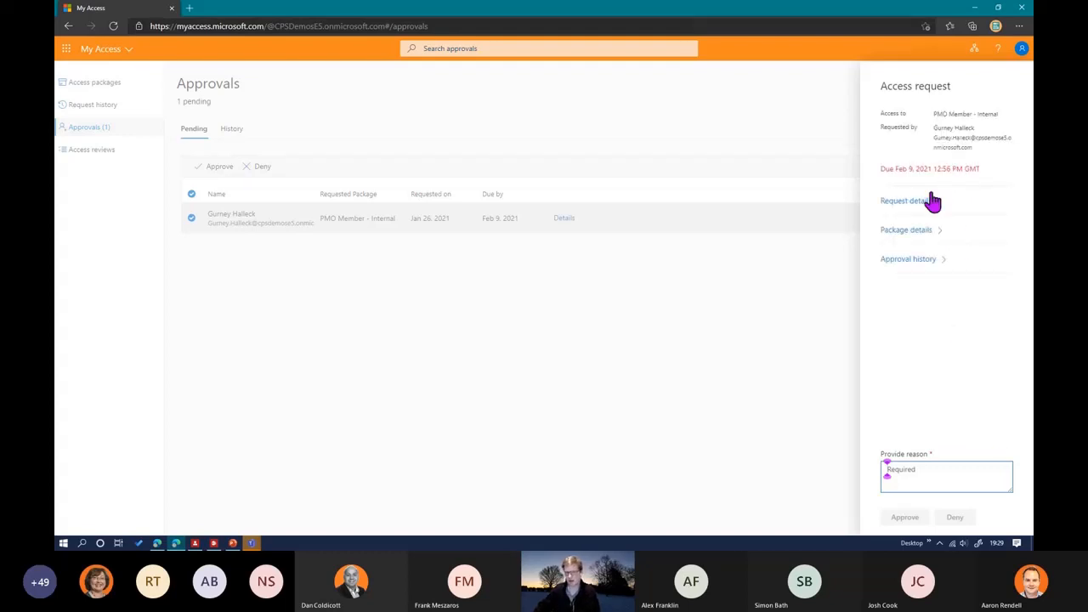
click(908, 202)
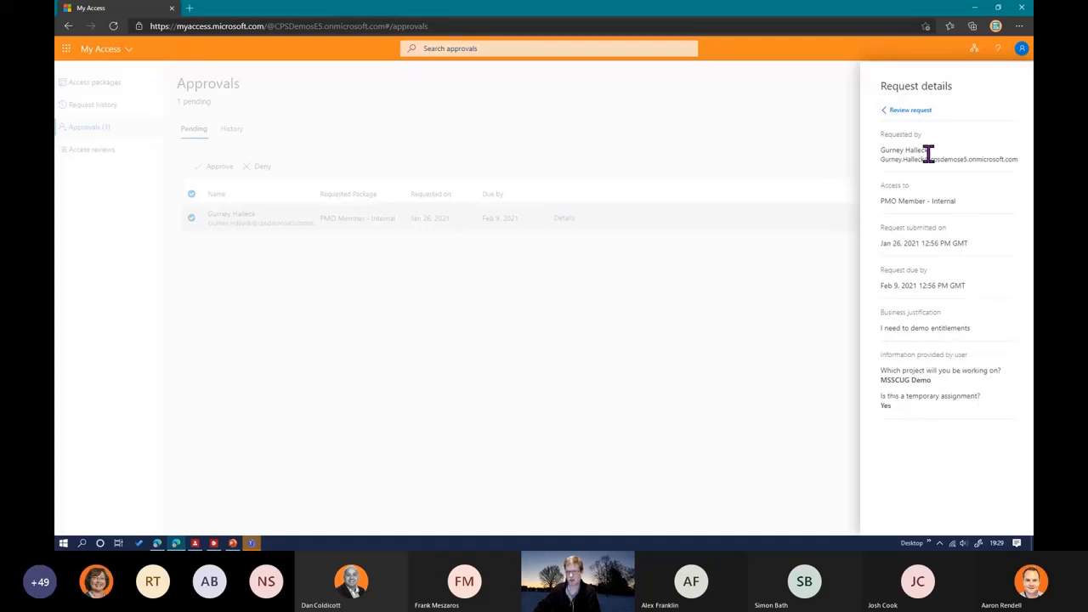
click(907, 110)
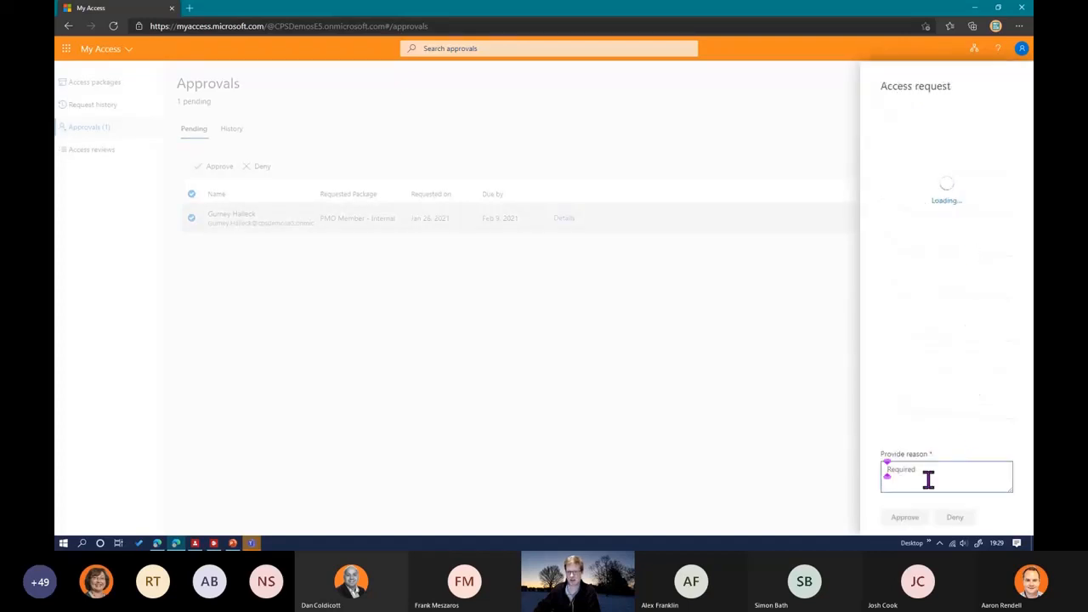
text(Approved)
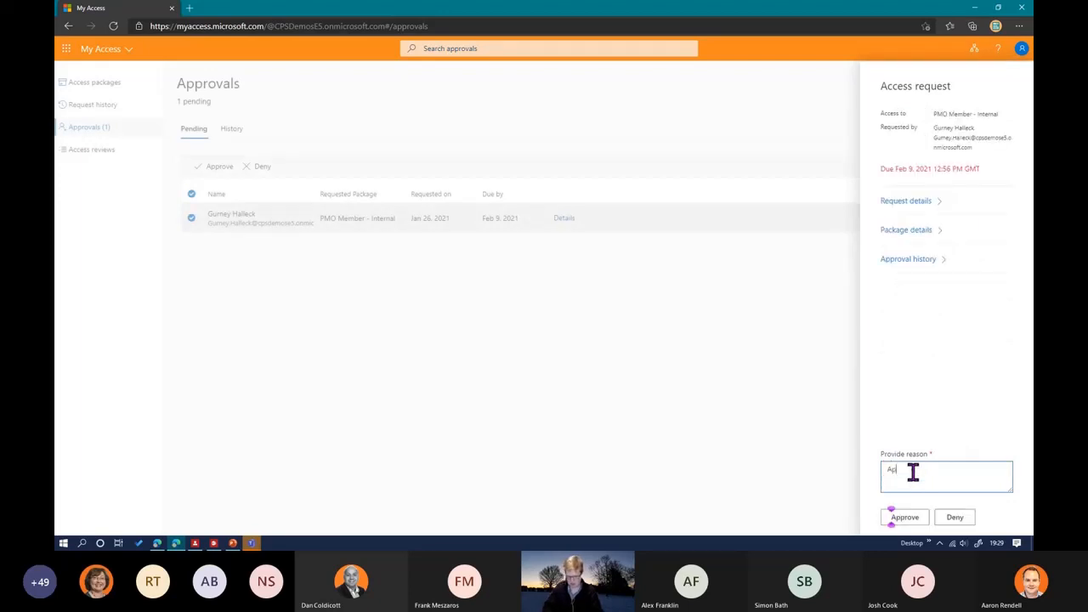
click(905, 517)
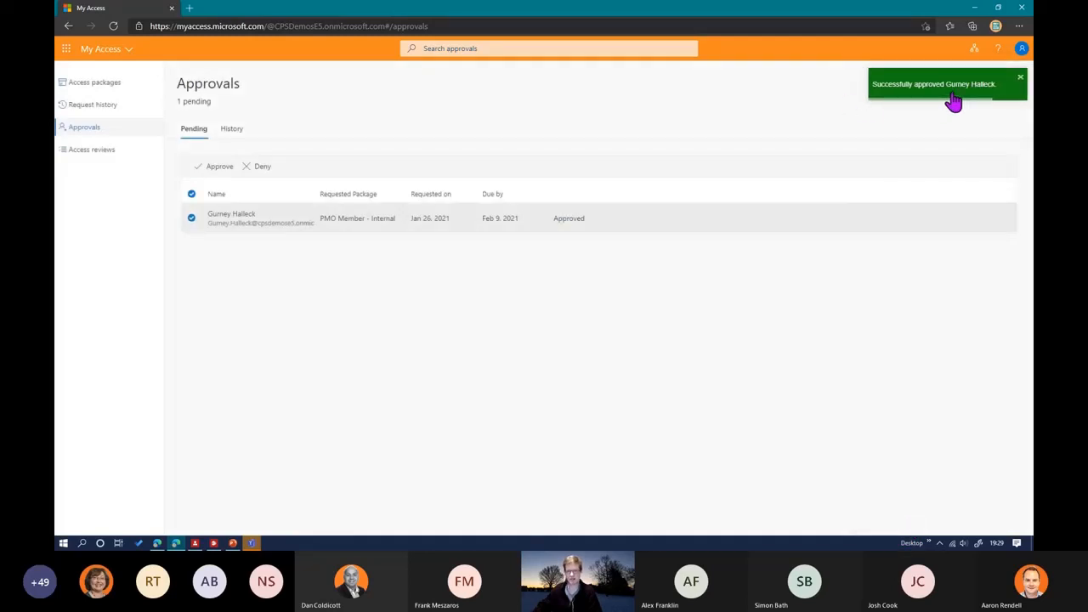
Step: In the second approver's My Access session, reload the pending approvals, review the PMO Member - Internal request's details and approve it with the reason "approved"
mouse_move(194, 543)
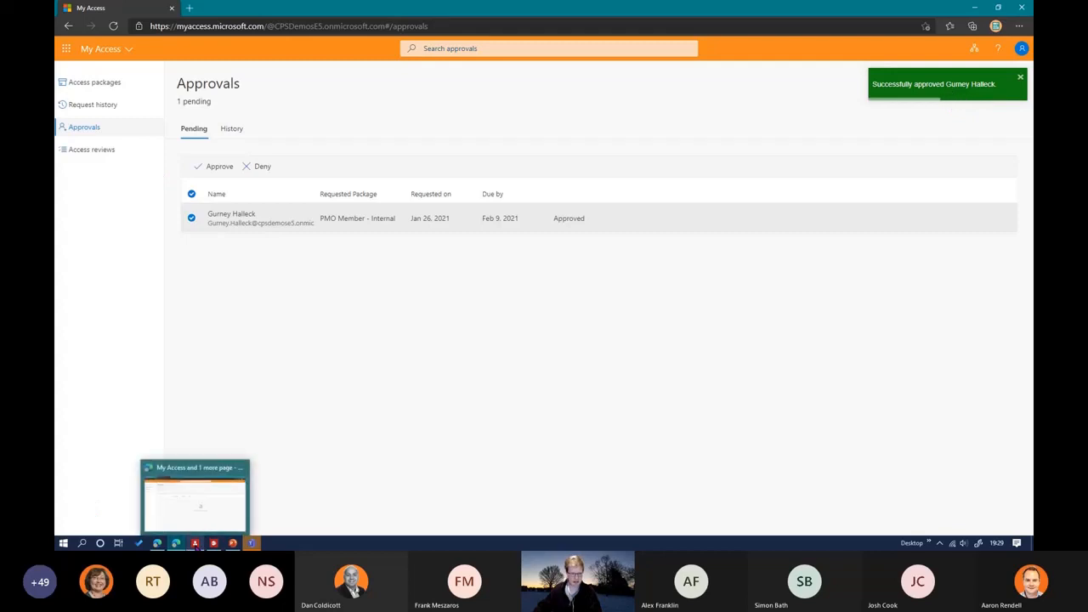
click(196, 501)
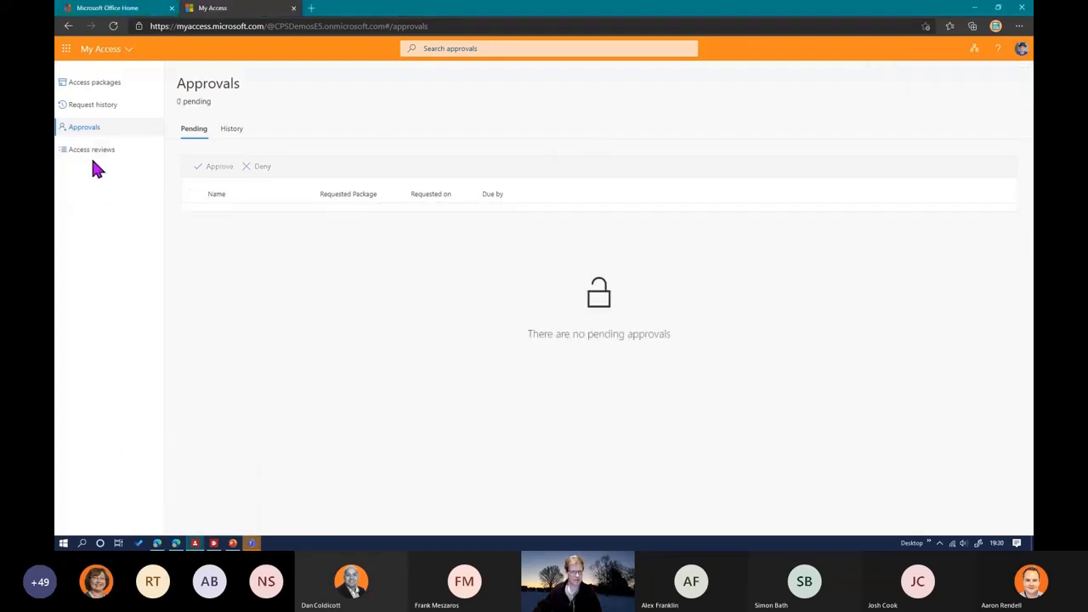
click(90, 107)
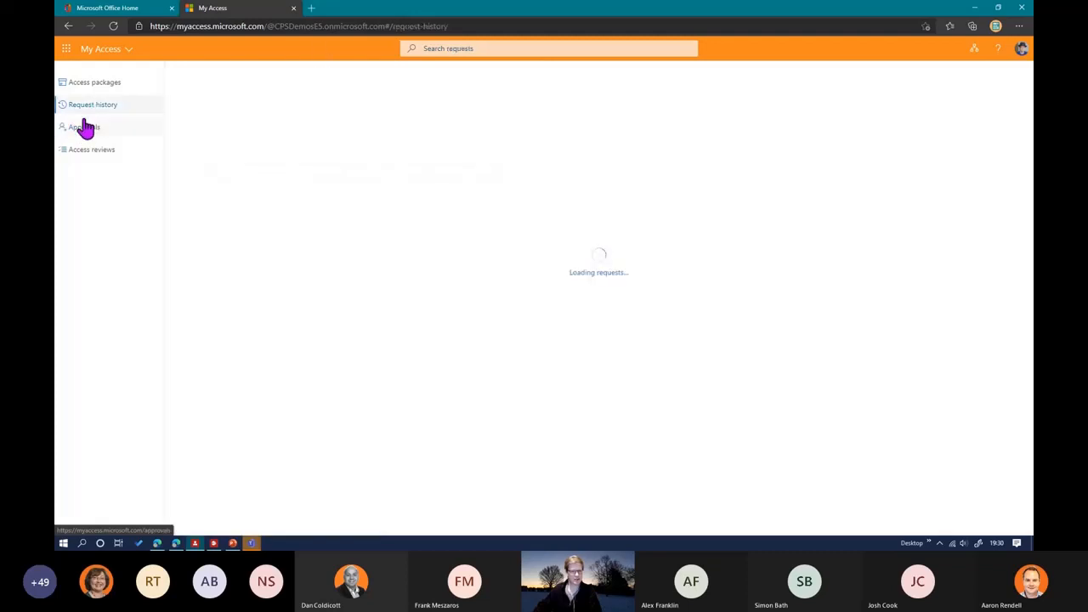
click(79, 134)
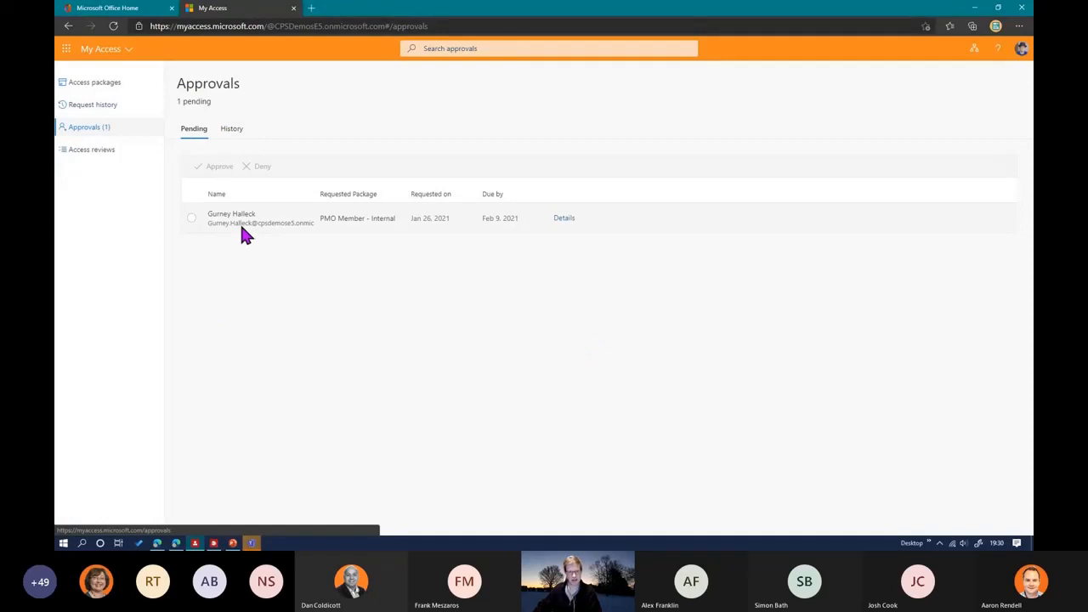
click(242, 222)
click(563, 219)
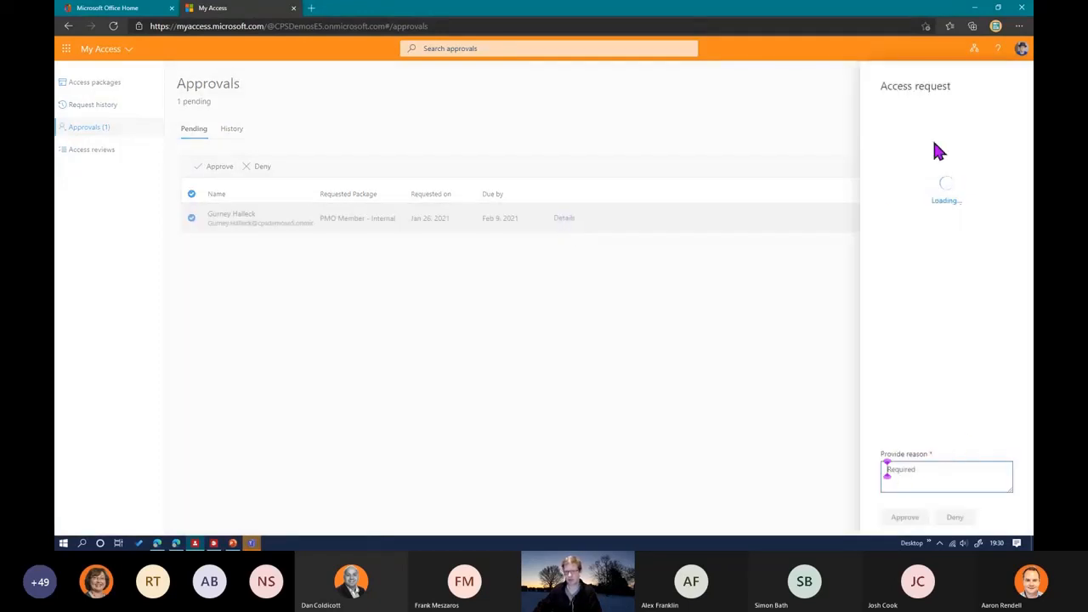
click(901, 204)
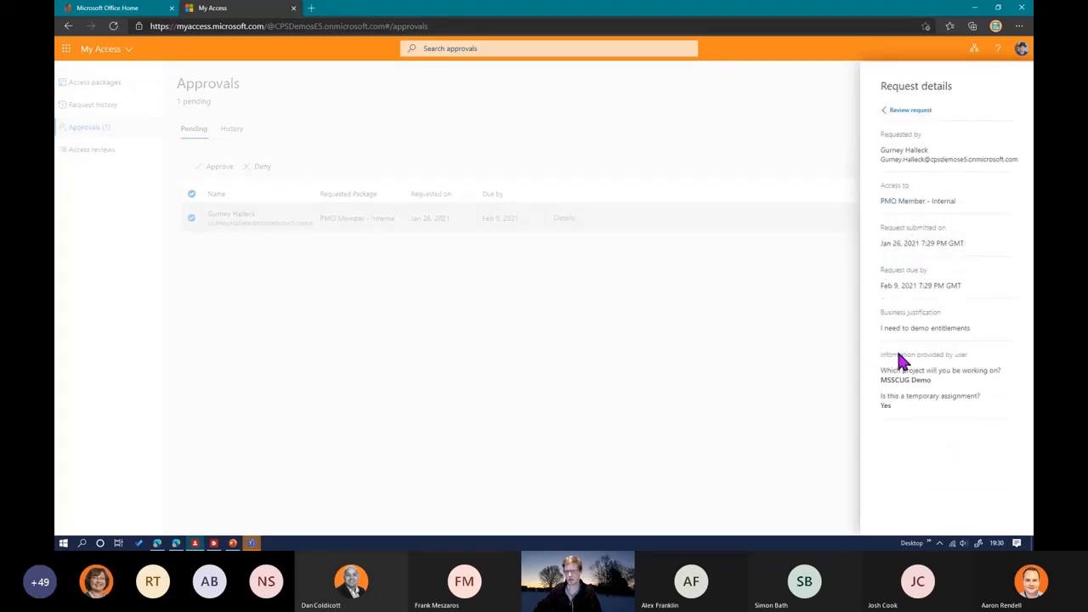
click(906, 112)
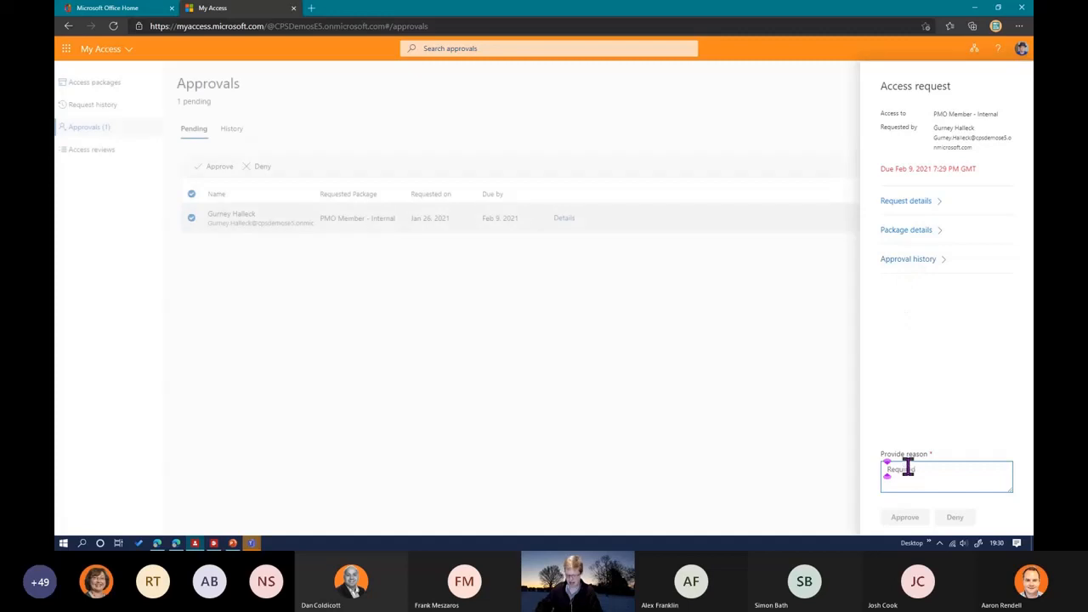
text(a)
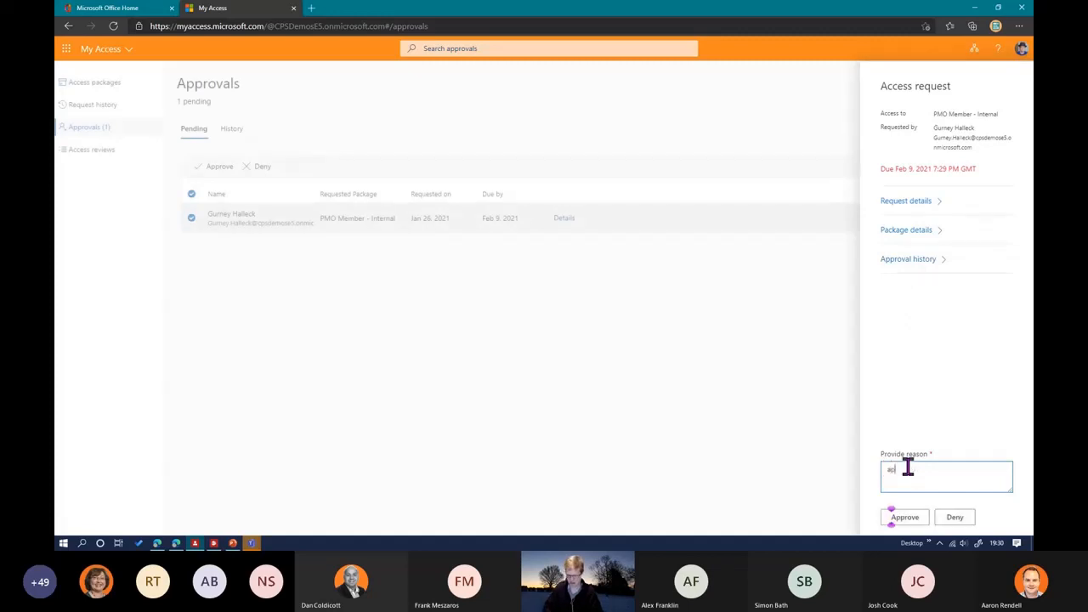
text(pproved)
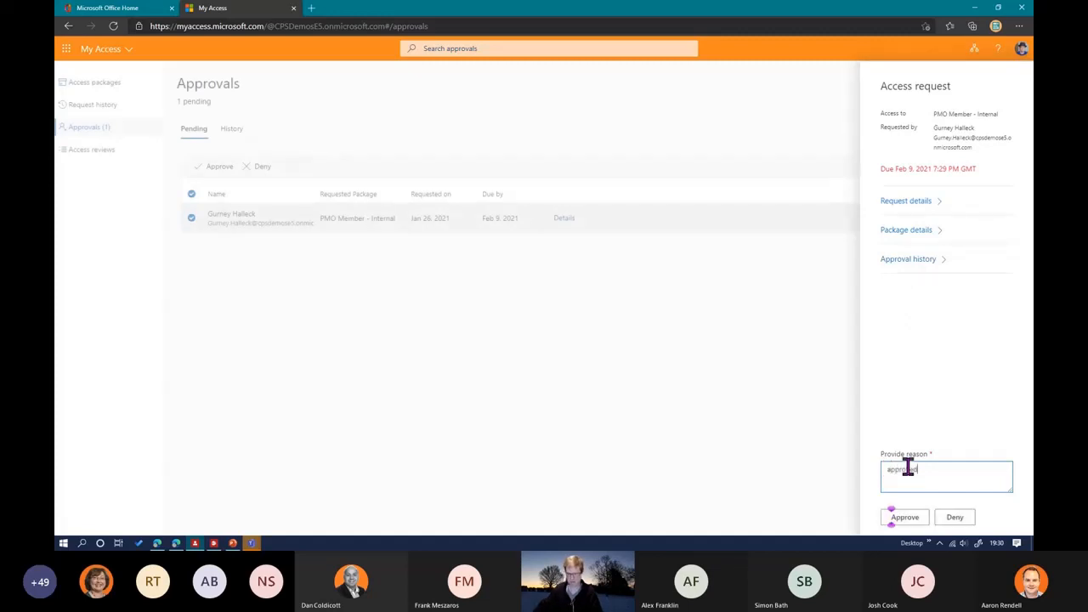
click(905, 517)
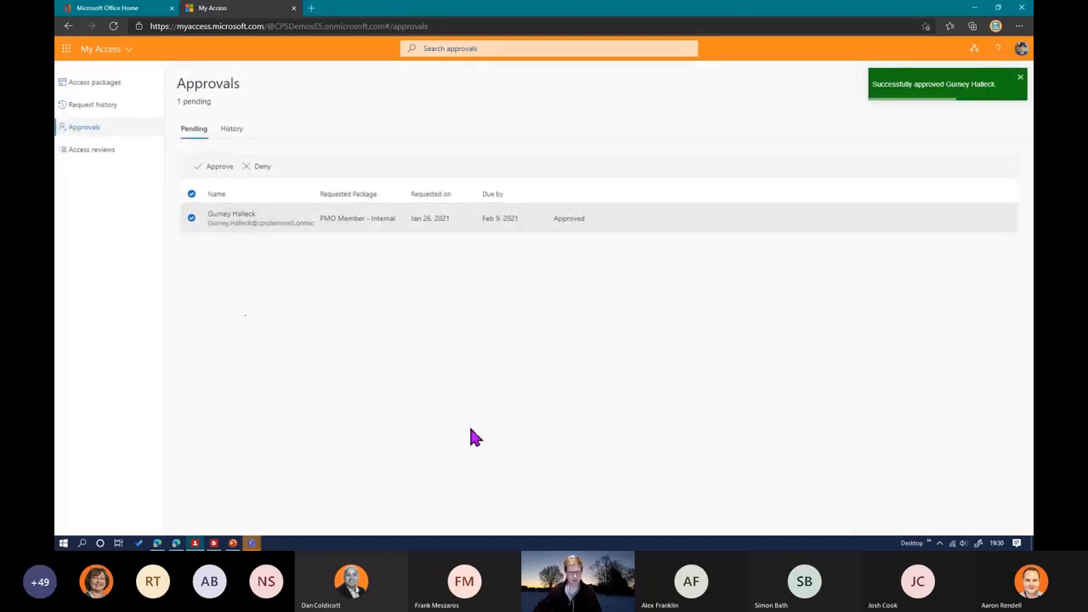
Step: Return to the requestor's My Access session and reopen the PMO Member - Internal request to examine its updated approval history
mouse_move(156, 546)
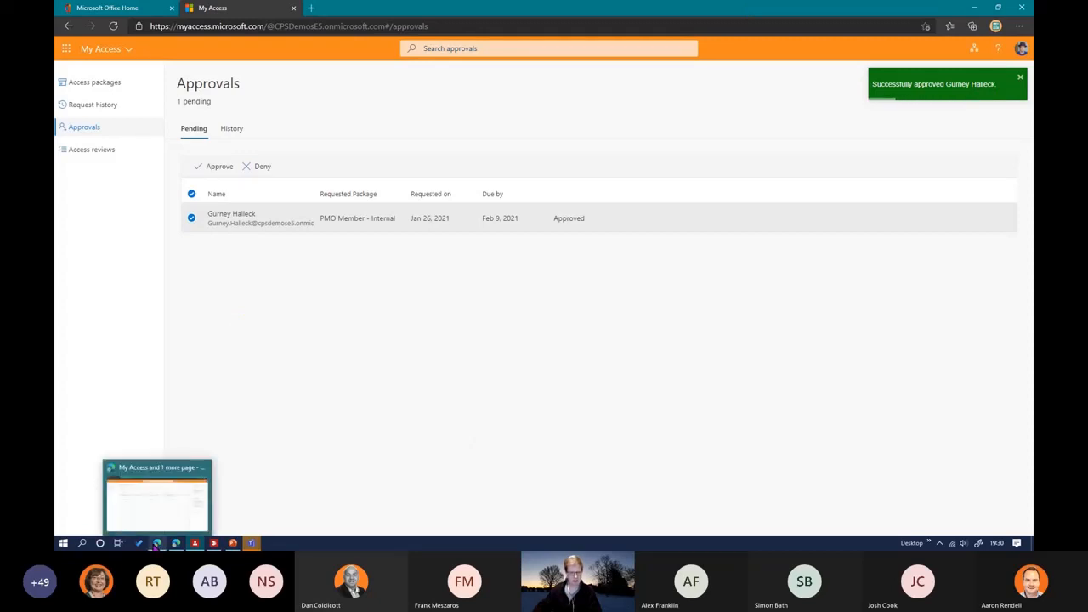
click(157, 497)
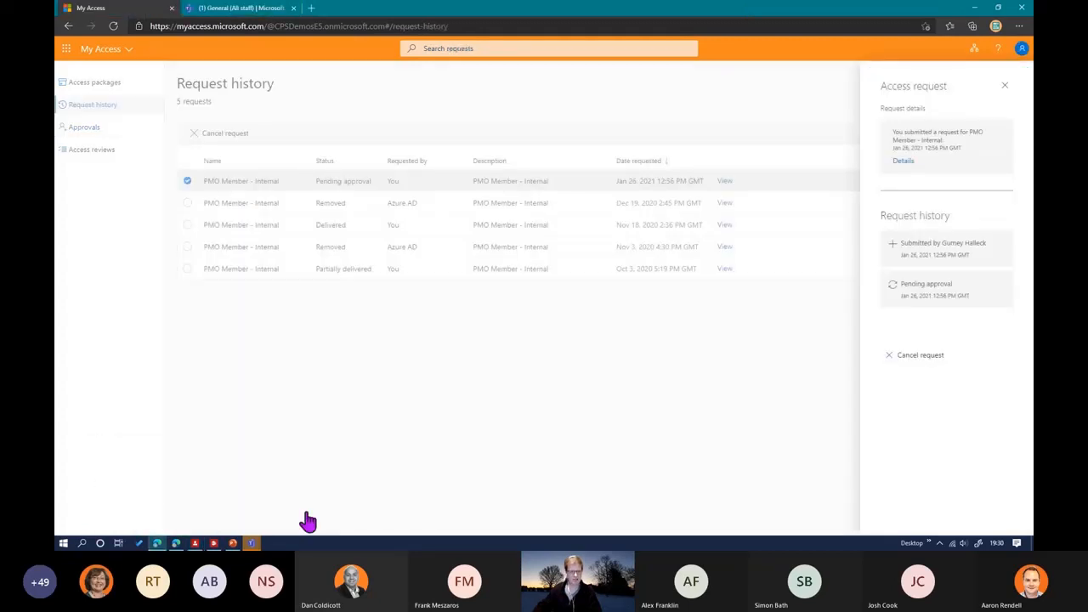
click(1004, 86)
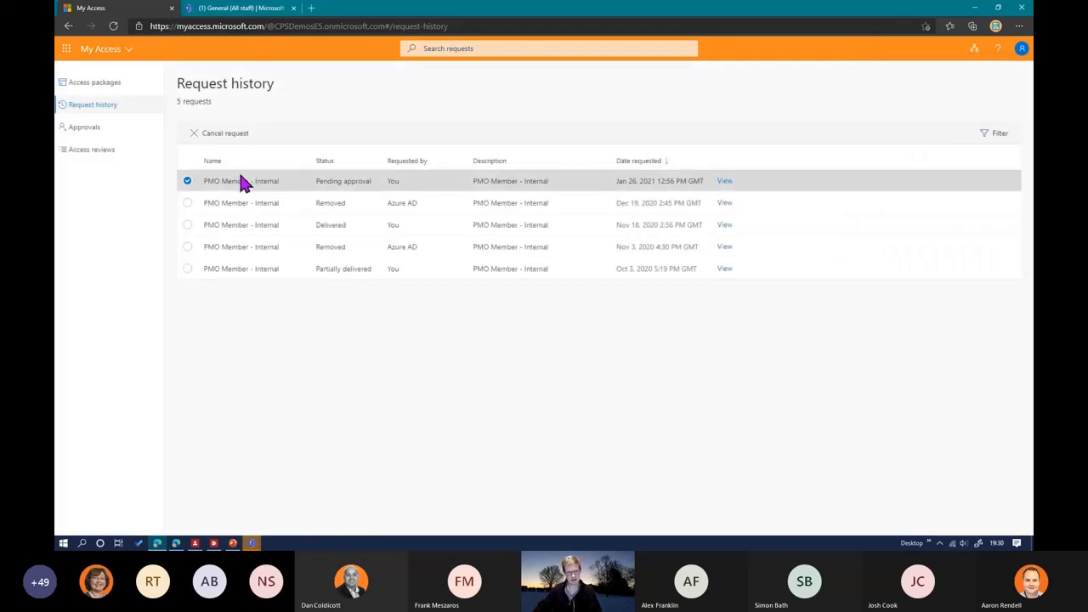
click(724, 189)
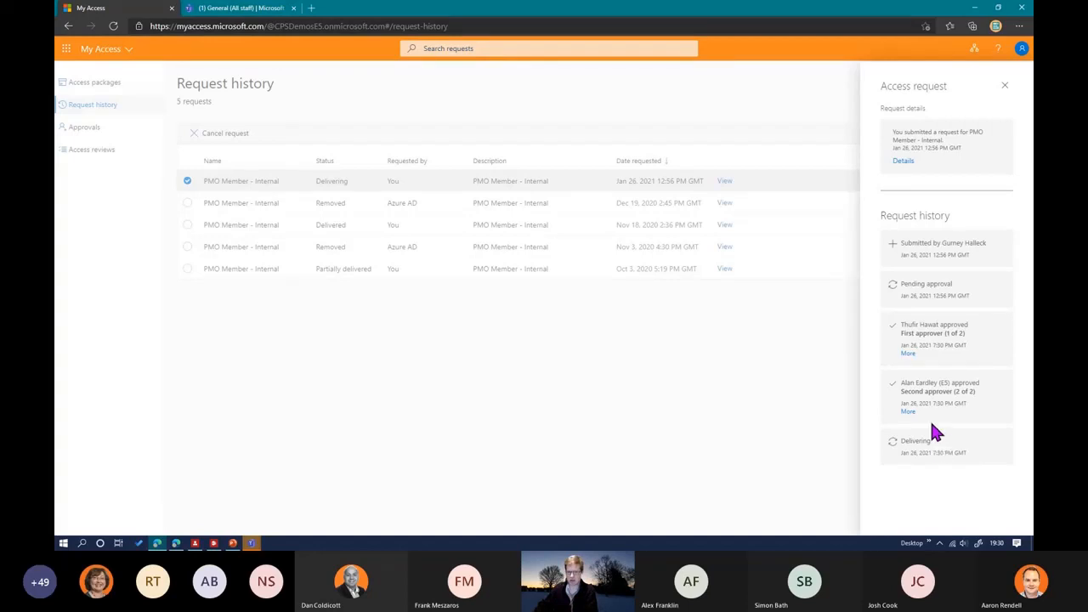
Step: Switch to the requestor's Microsoft Teams and reload it to check which teams the access package has granted
click(239, 11)
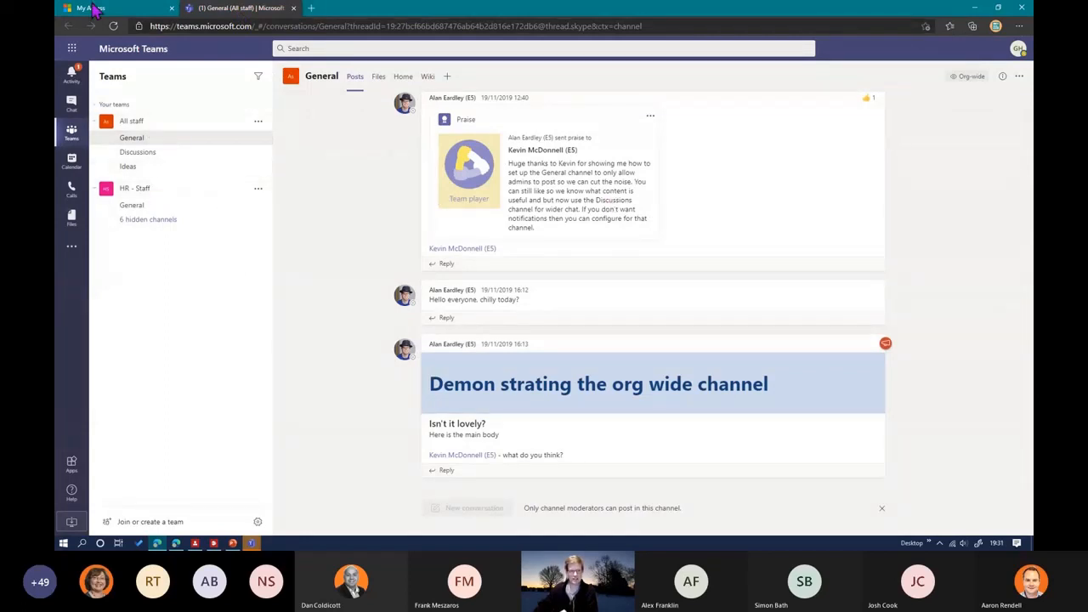
click(115, 26)
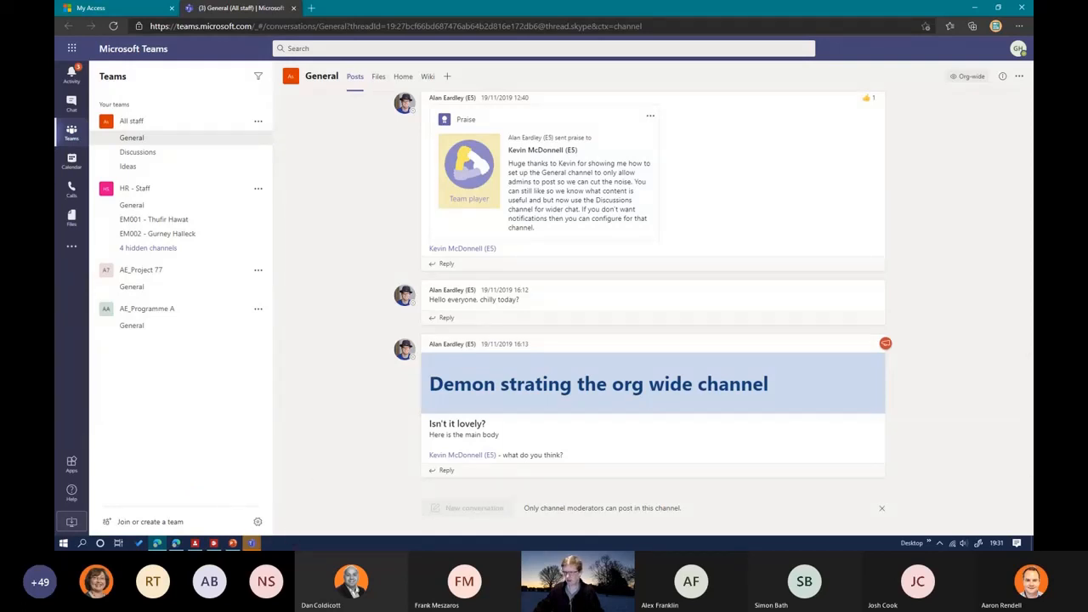
Step: Switch to the PowerPoint presentation, resume the slide show and advance to the Demo process overview slide
key(alt+Tab)
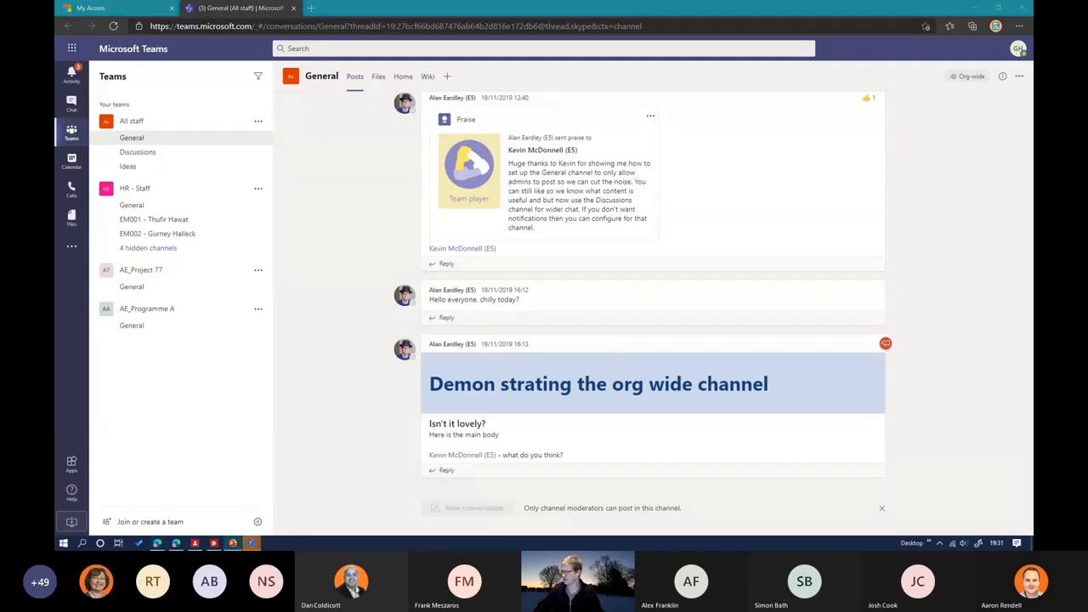
key(F5)
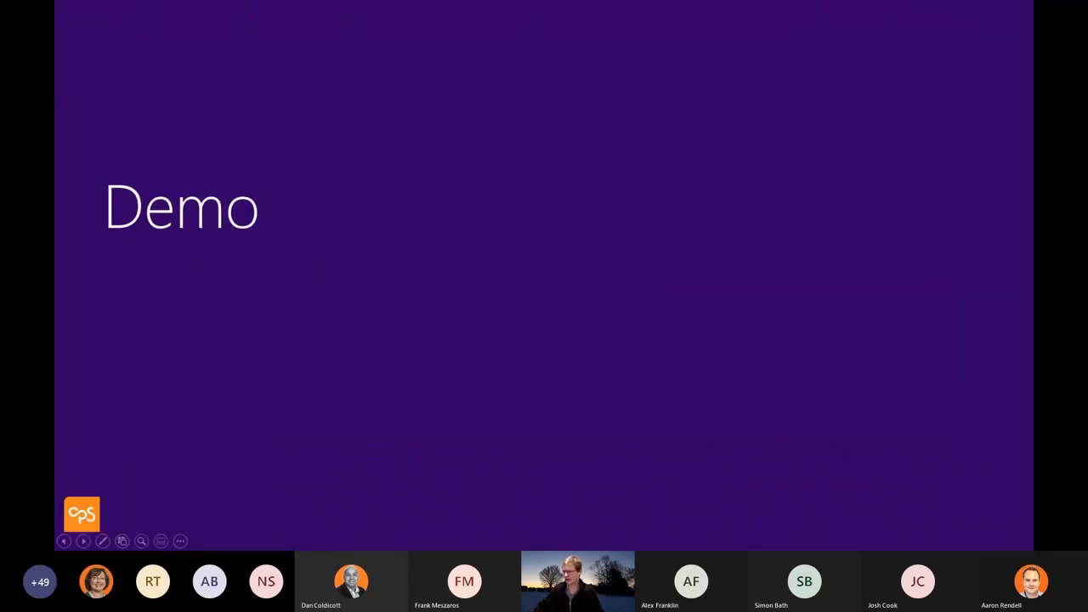
key(Right)
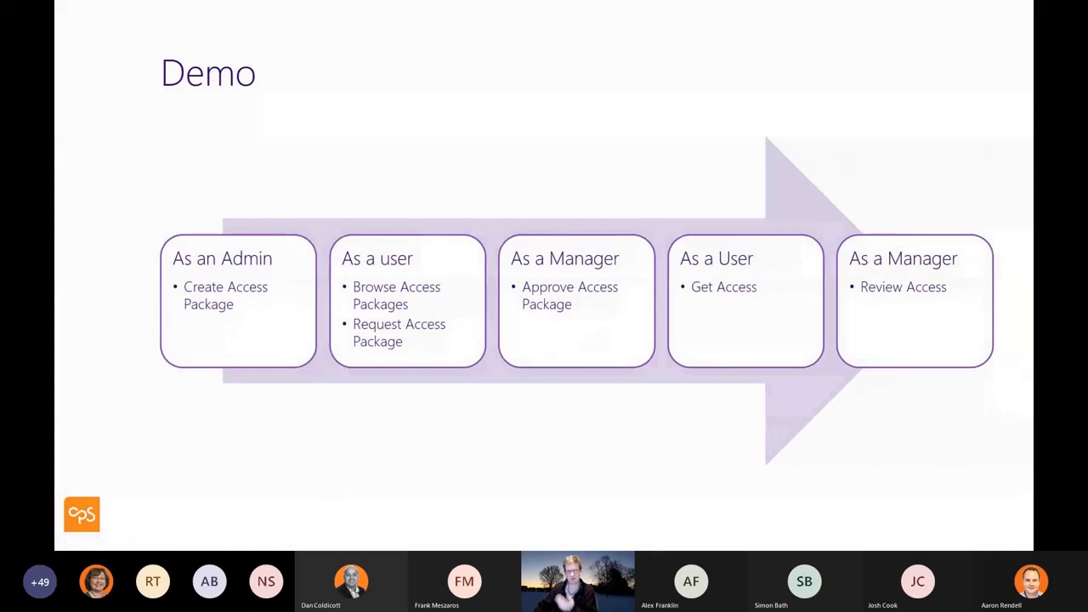